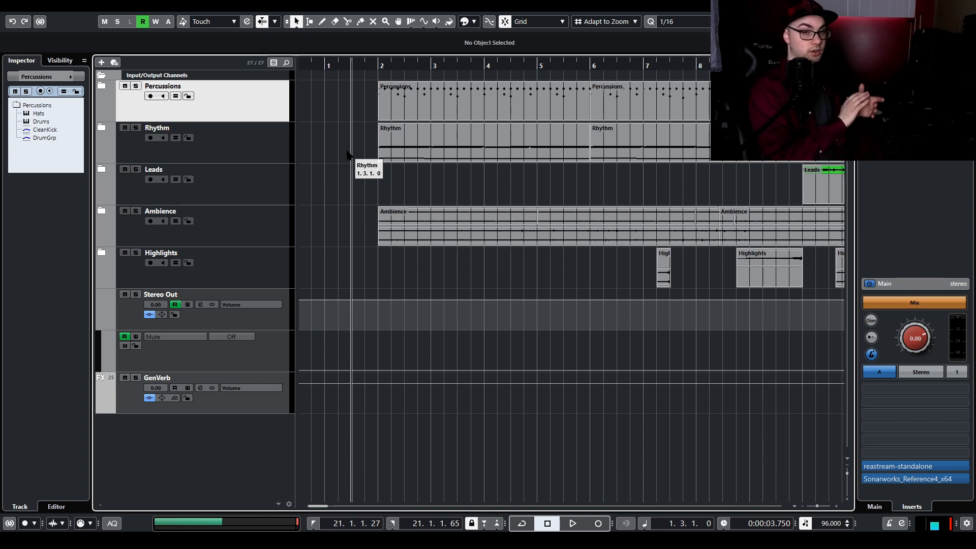
# - Expand the Percussions folder, solo the Kick and Snare channels, and audition them from just before bar 2
pyautogui.click(104, 87)
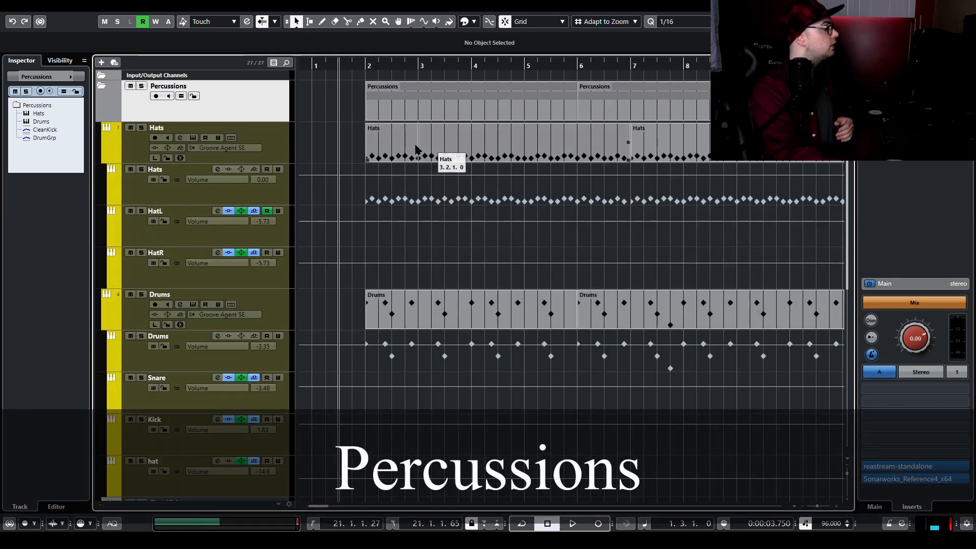
pyautogui.click(281, 147)
pyautogui.scroll(-3, 366, 241)
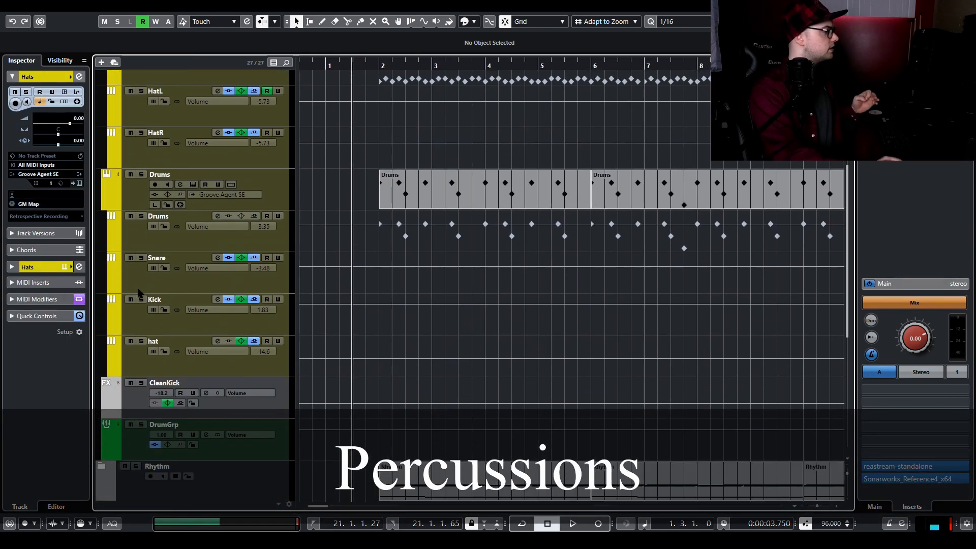
pyautogui.click(137, 318)
pyautogui.click(142, 299)
pyautogui.press('space')
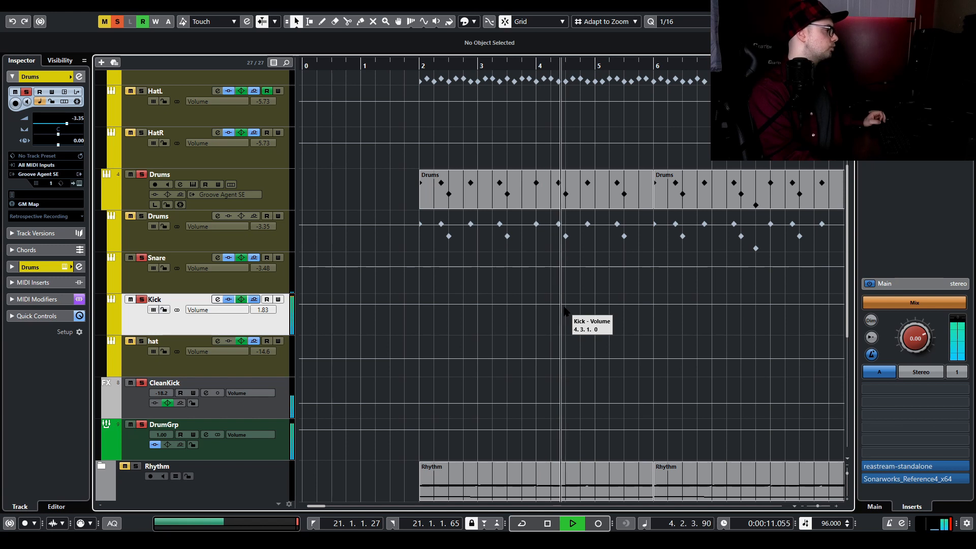
pyautogui.press('space')
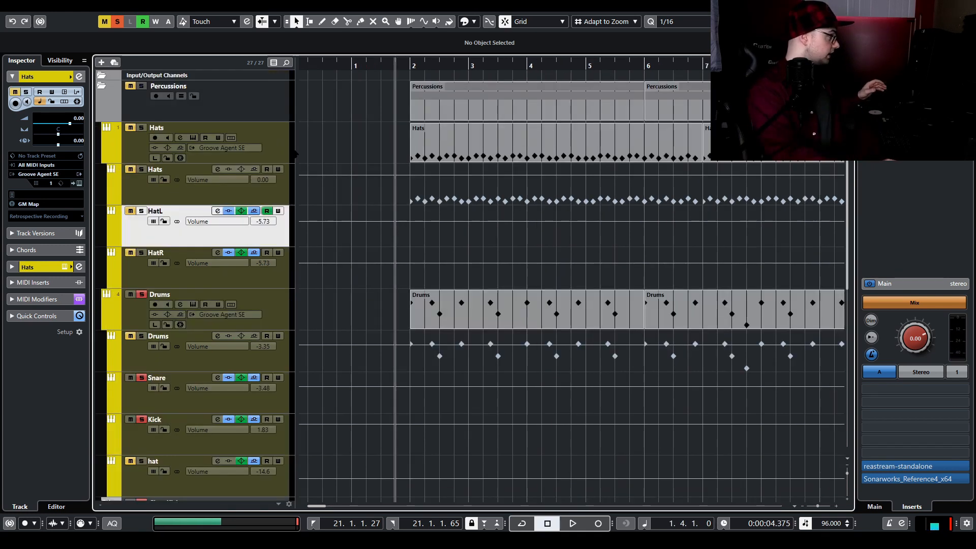
# - Add the Hats track to the solo and audition it together with the kick and snare
pyautogui.click(284, 147)
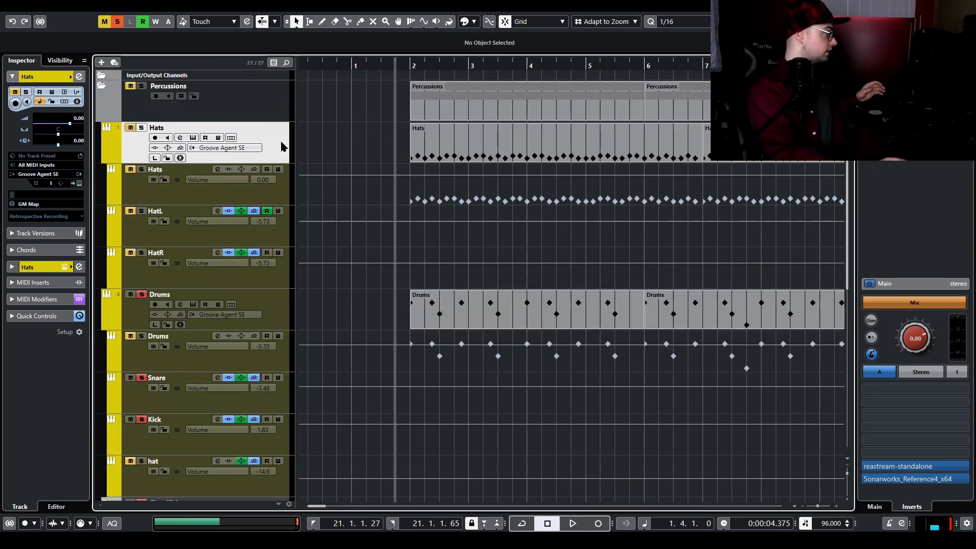
pyautogui.press('space')
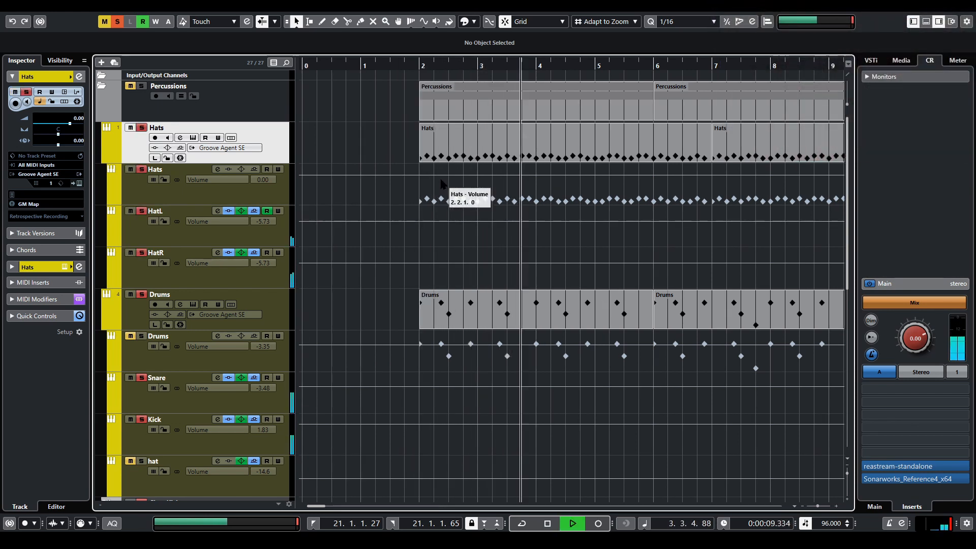
pyautogui.press('space')
# - Add the hat output of the Drums track to the solo and audition the percussion from bar 18
pyautogui.scroll(-3, 638, 306)
pyautogui.hscroll(2, 638, 306)
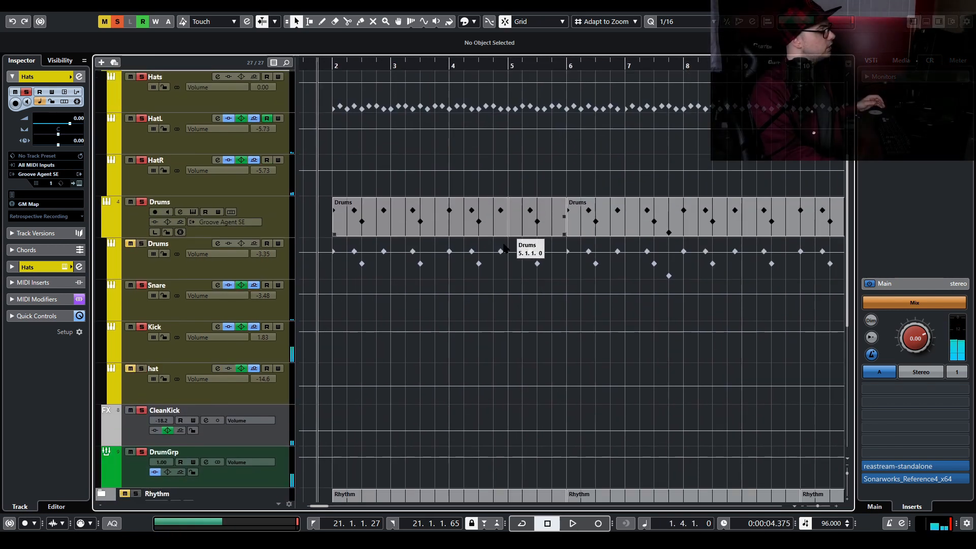
pyautogui.click(271, 394)
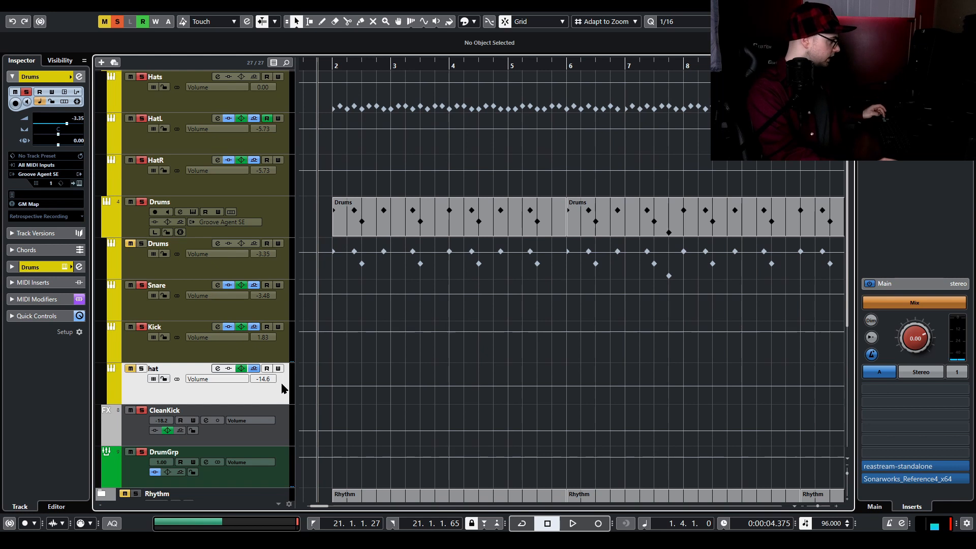
pyautogui.hscroll(2, 559, 407)
pyautogui.scroll(2, 559, 407)
pyautogui.hscroll(10, 656, 446)
pyautogui.scroll(-1, 656, 446)
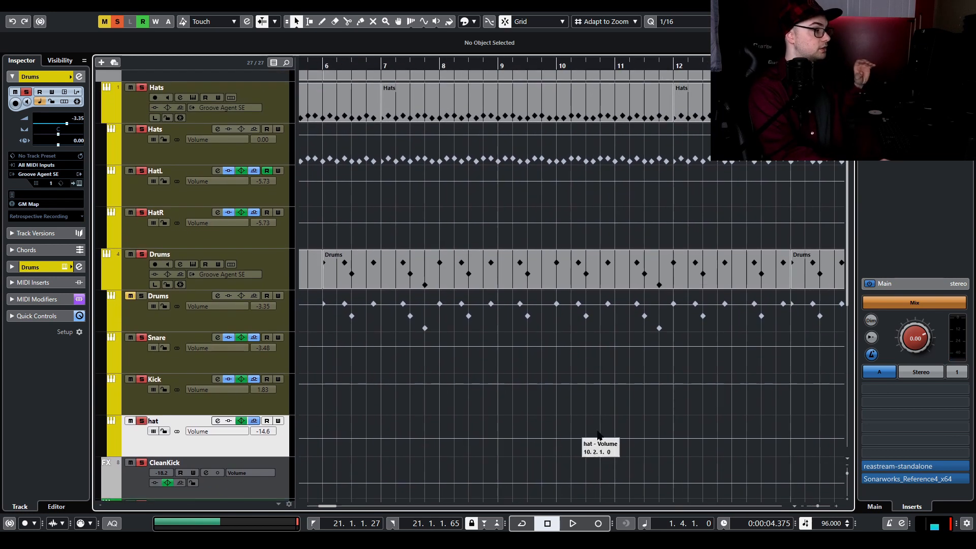
pyautogui.hscroll(-4, 621, 390)
pyautogui.click(570, 66)
pyautogui.press('space')
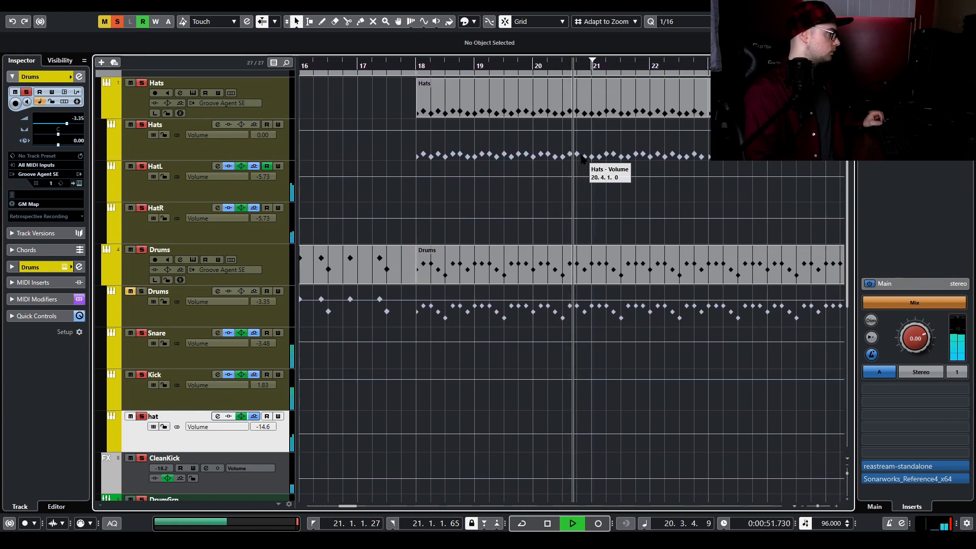
pyautogui.press('space')
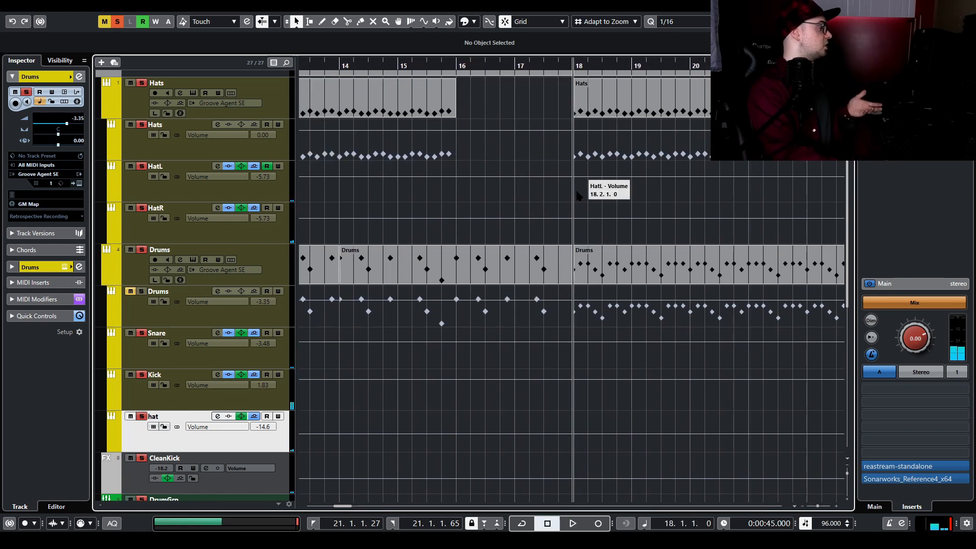
# - Open the DrumGrp channel settings and compare the drums during playback with its inserts bypassed and active
pyautogui.scroll(-2, 531, 228)
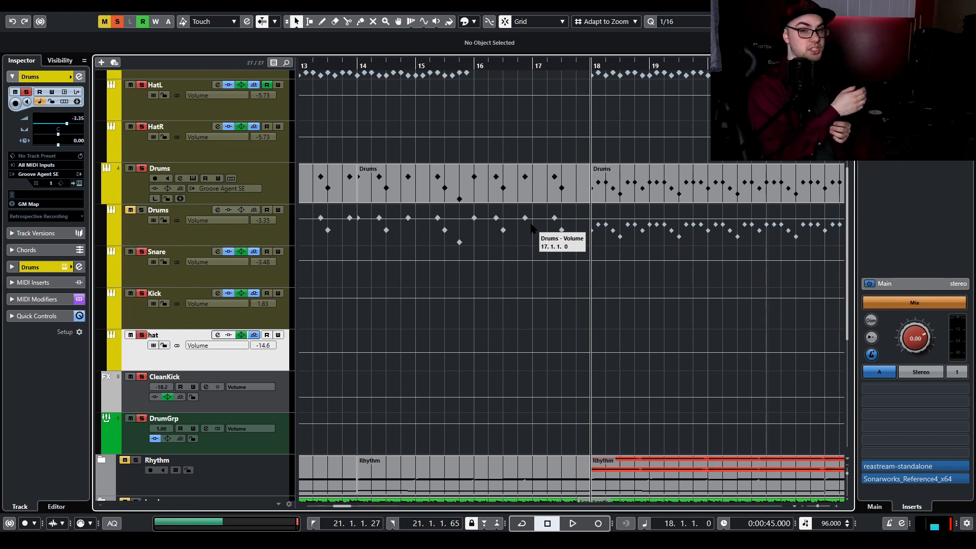
pyautogui.click(206, 429)
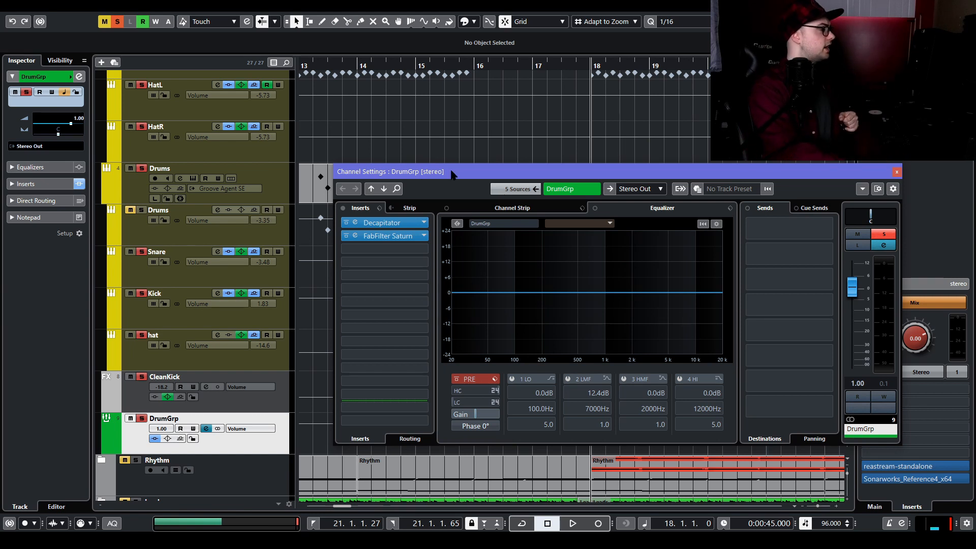
pyautogui.moveTo(508, 173); pyautogui.dragTo(606, 231)
pyautogui.scroll(-1, 563, 196)
pyautogui.press('space')
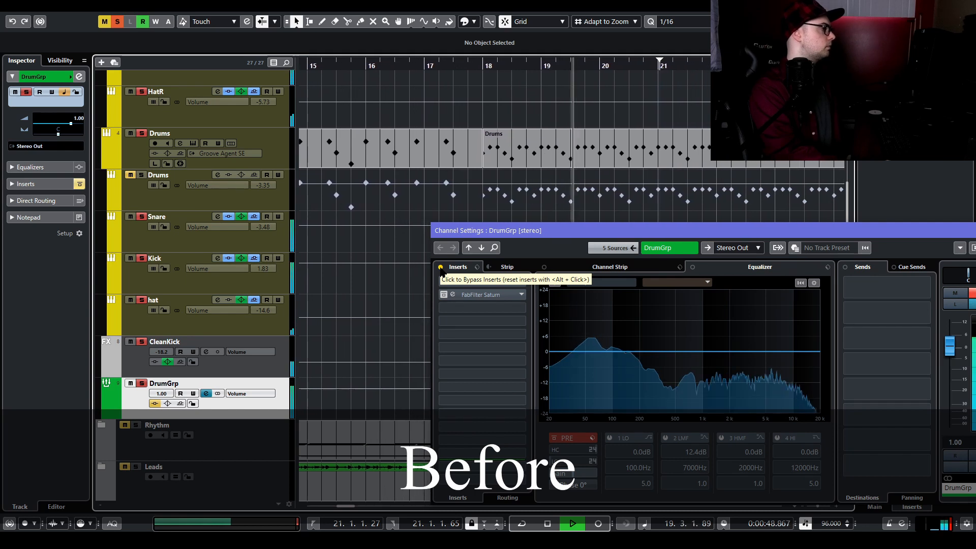
pyautogui.click(441, 269)
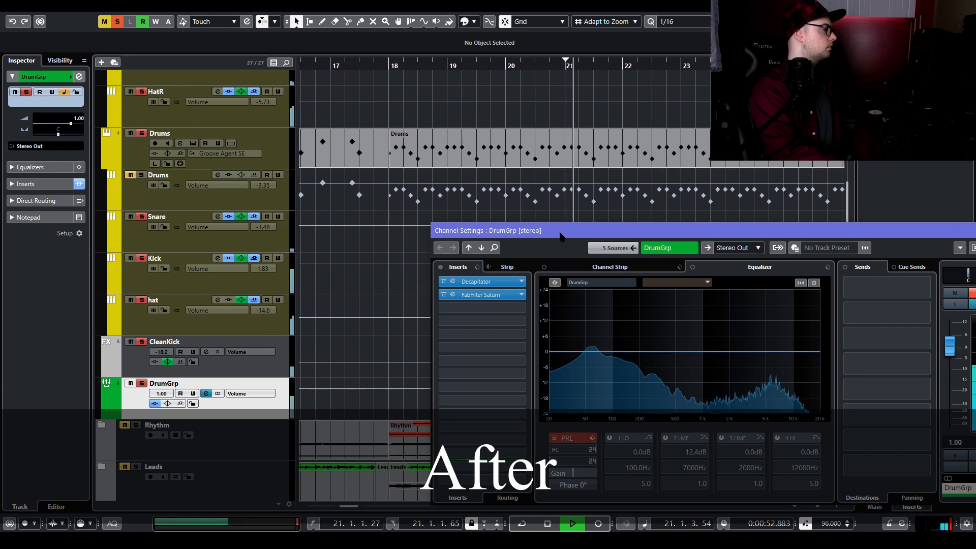
pyautogui.press('space')
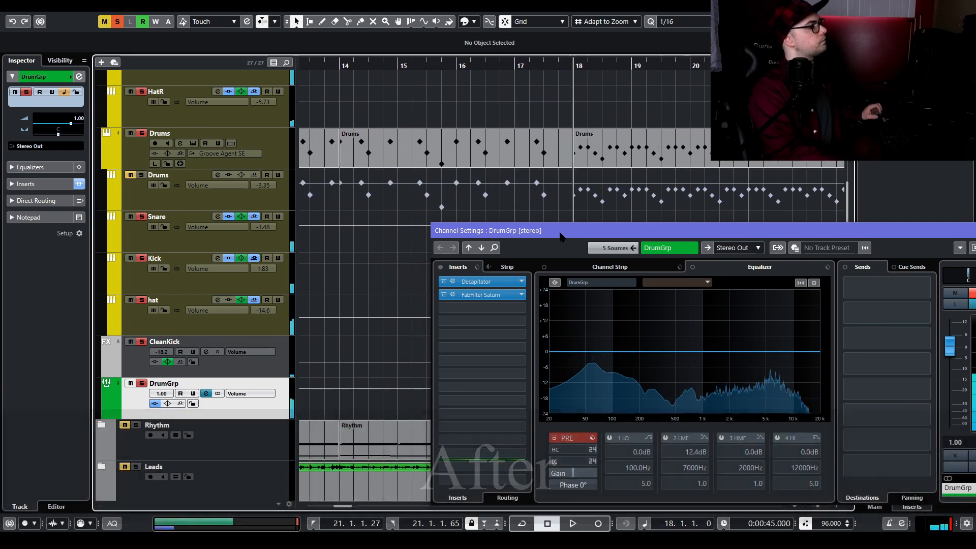
# - Reposition the channel settings window and show the CleanKick channel's equalizer in it
pyautogui.moveTo(560, 236); pyautogui.dragTo(438, 200)
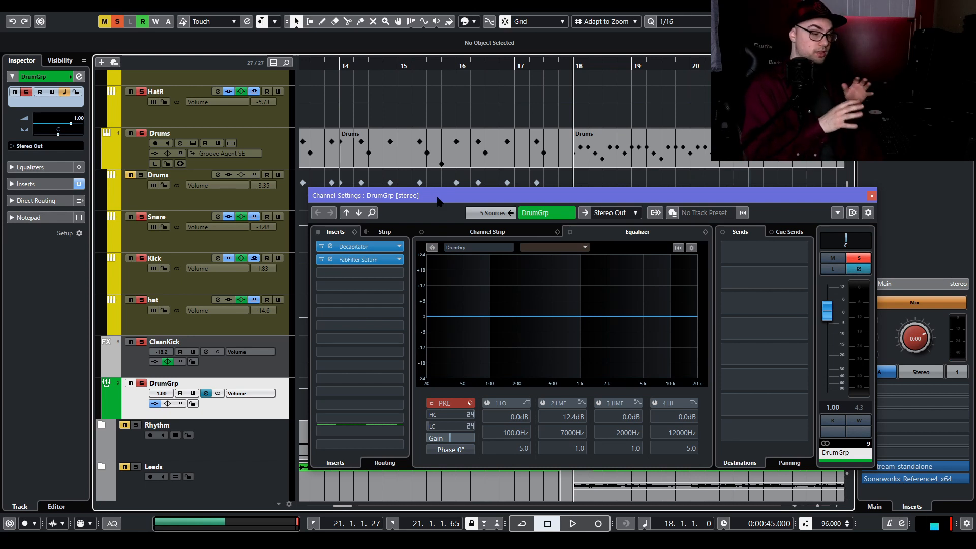
pyautogui.click(130, 368)
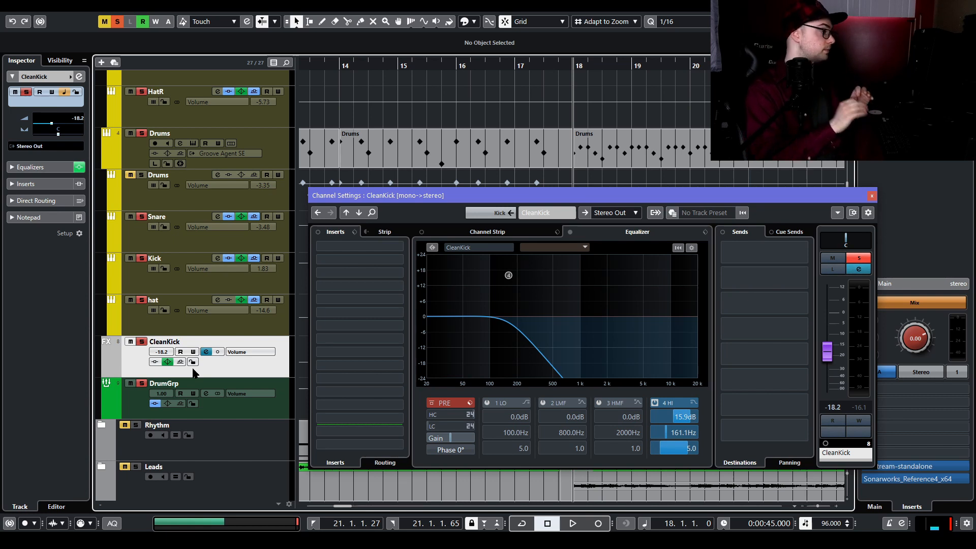
# - Solo the Organ track in the Rhythm folder and audition it from just before bar 2
pyautogui.scroll(2, 194, 372)
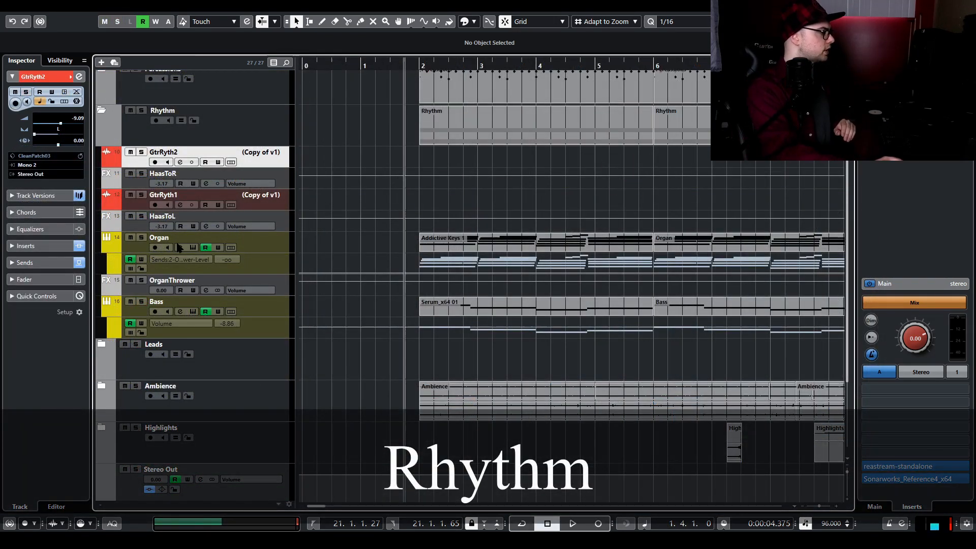
pyautogui.click(142, 237)
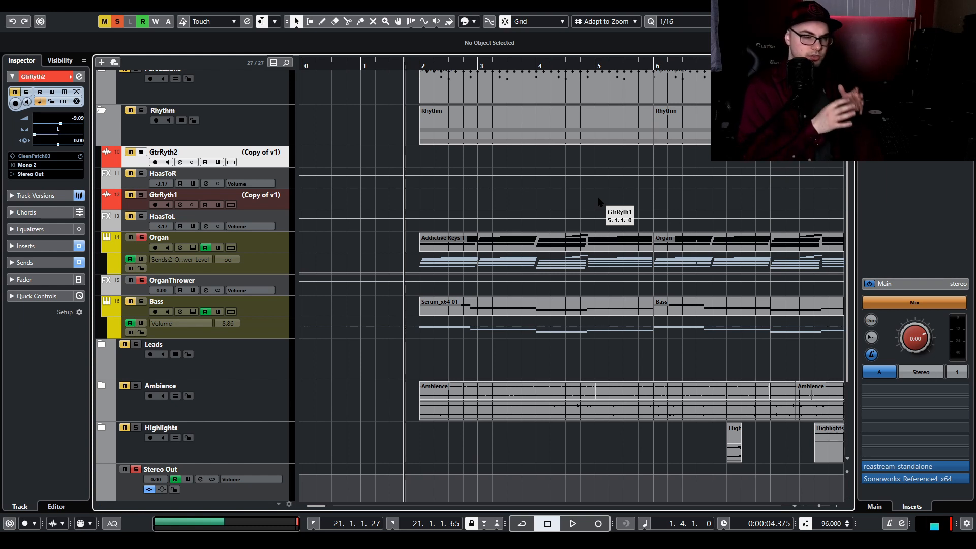
pyautogui.press('space')
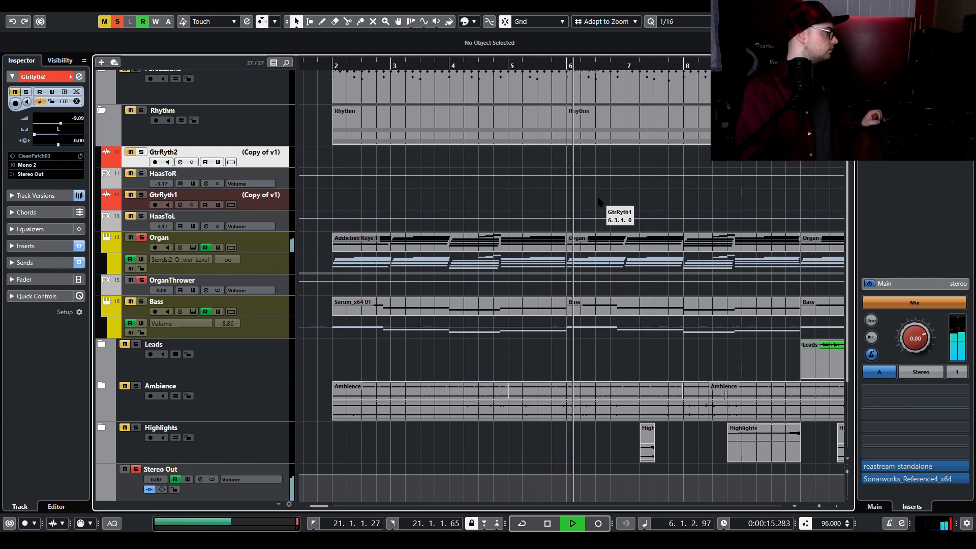
pyautogui.press('space')
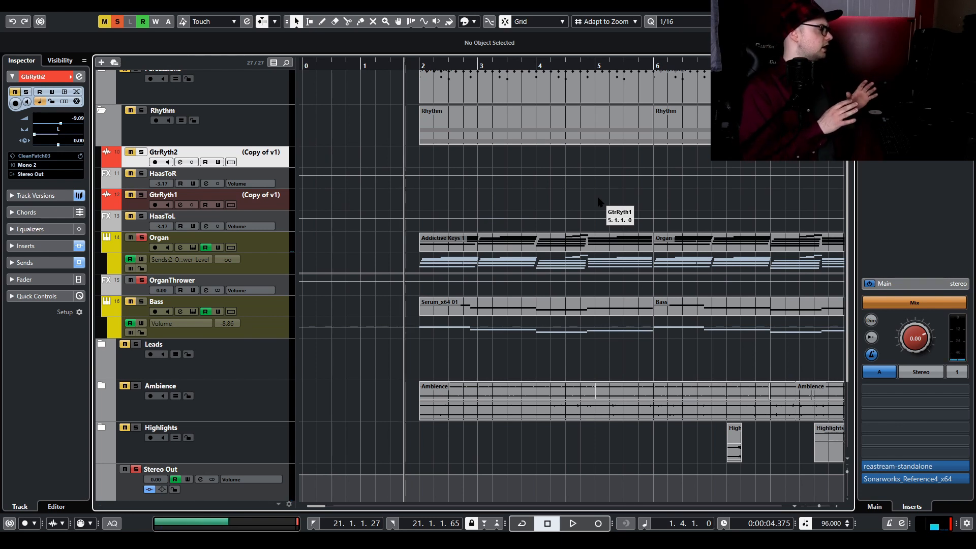
# - Audition the soloed Organ and OrganThrower from bar 36 through the send automation rise into bar 38
pyautogui.hscroll(2, 683, 219)
pyautogui.scroll(-1, 683, 219)
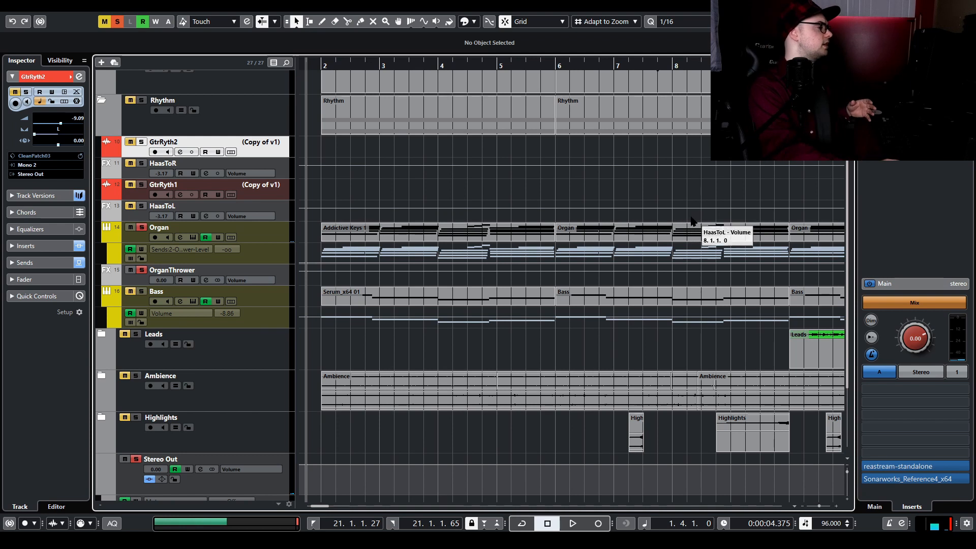
pyautogui.hscroll(20, 694, 222)
pyautogui.scroll(-2, 676, 285)
pyautogui.hscroll(9, 676, 287)
pyautogui.scroll(-1, 631, 246)
pyautogui.click(502, 65)
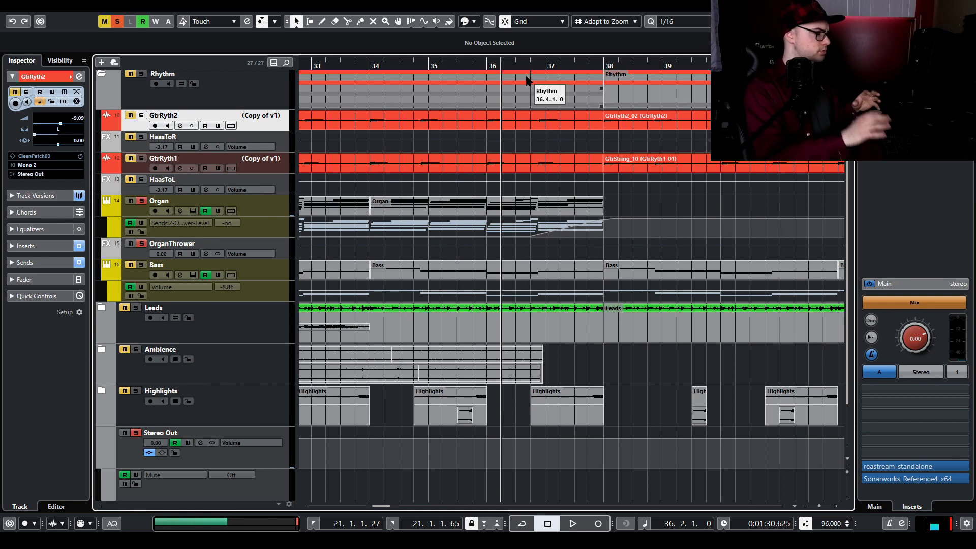
pyautogui.press('space')
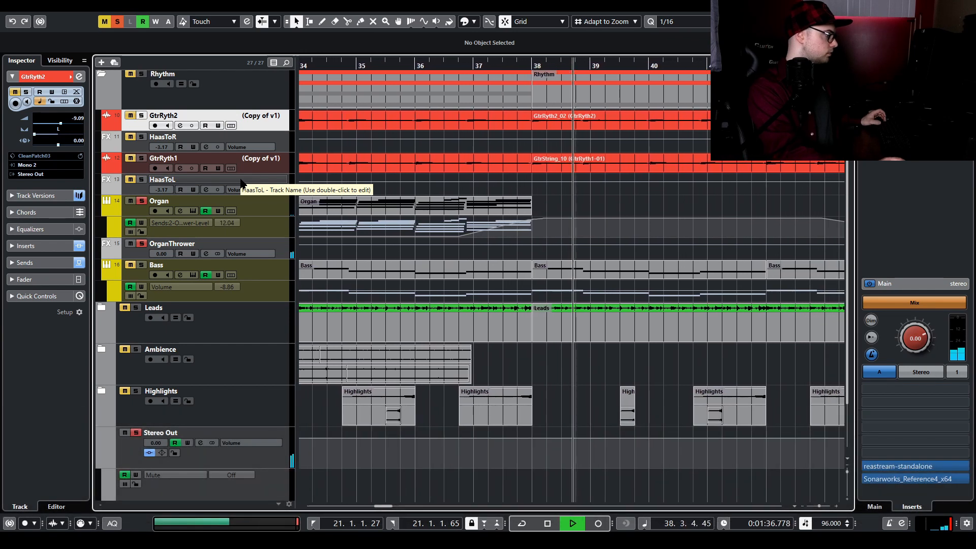
pyautogui.press('space')
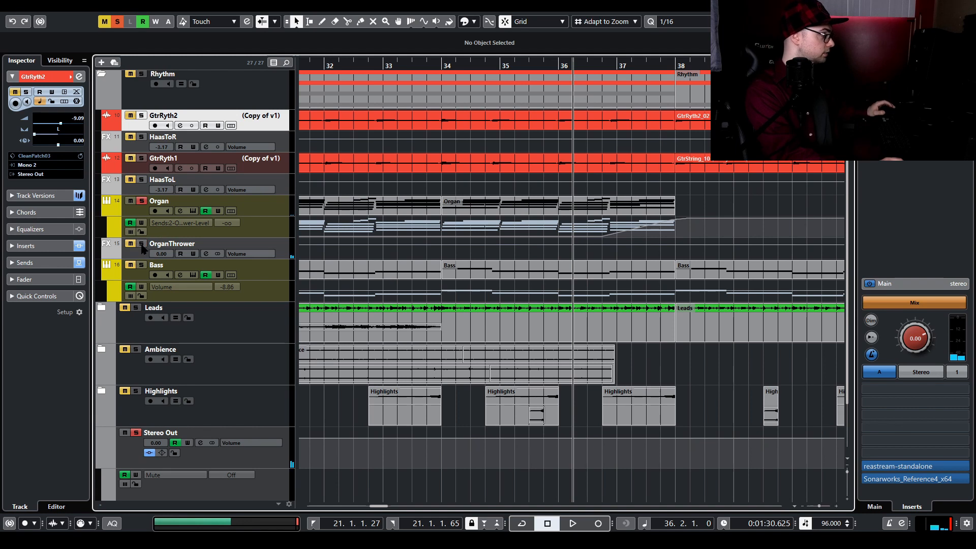
# - Replay the passage from bar 36 without OrganThrower soloed, and solo OrganThrower again
pyautogui.press('space')
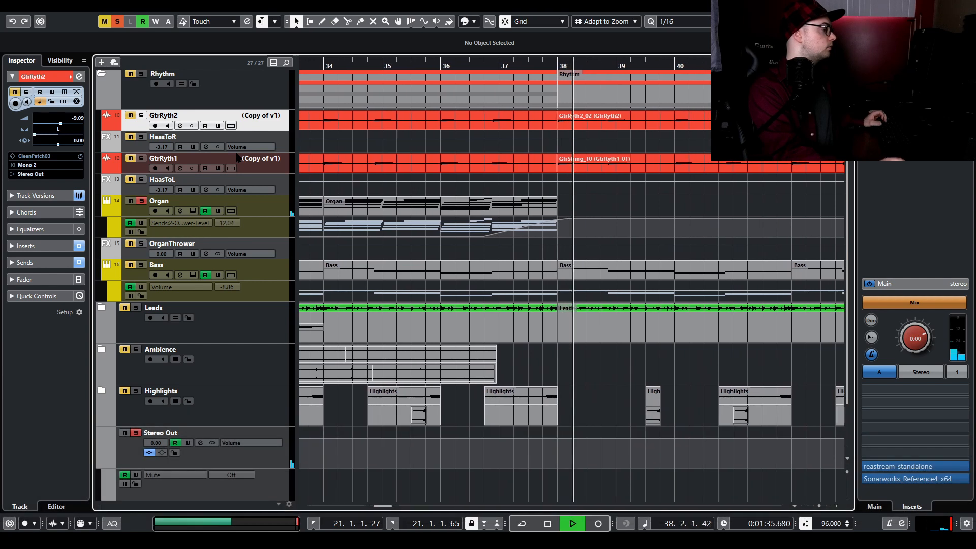
pyautogui.press('space')
pyautogui.click(142, 245)
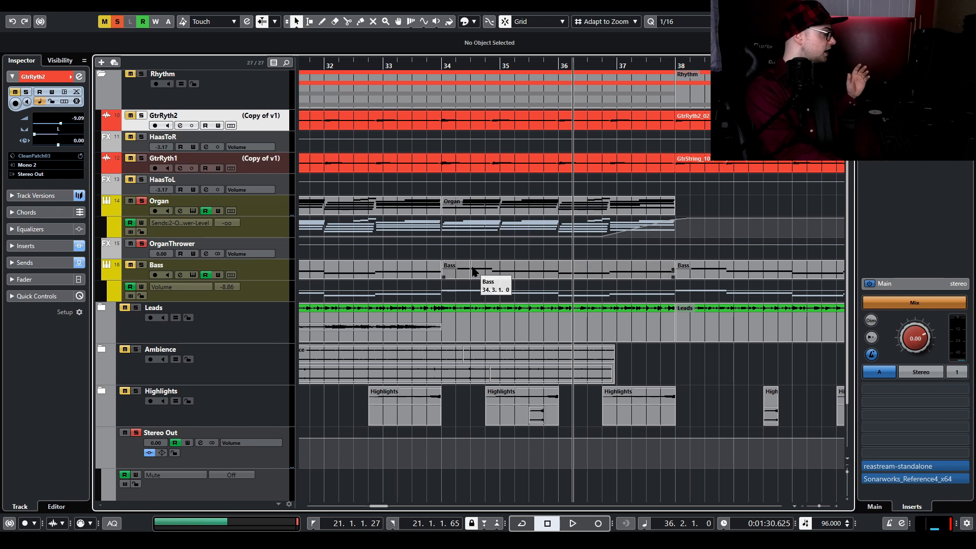
# - Add the Bass track to the solo and audition it with the organ from the start of the arrangement
pyautogui.moveTo(529, 281); pyautogui.dragTo(449, 307)
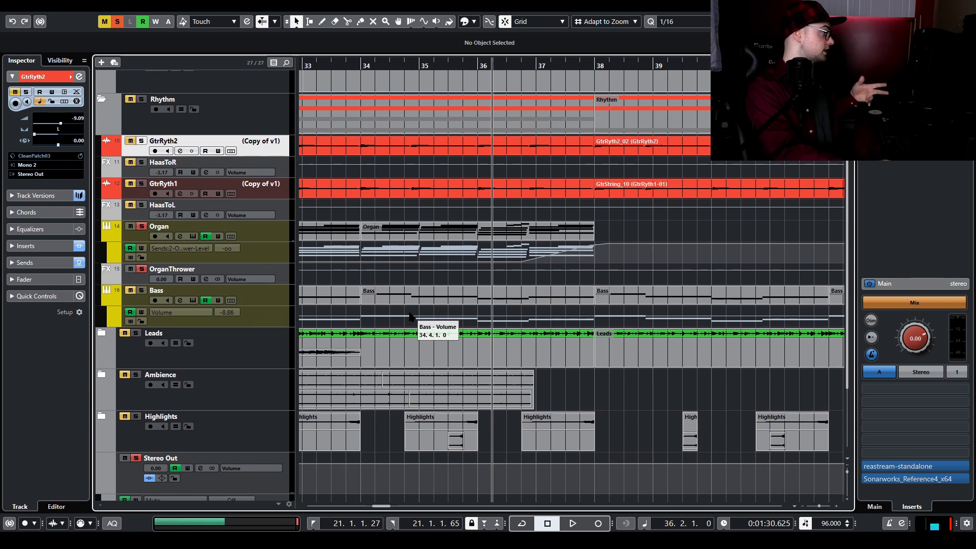
pyautogui.click(273, 305)
pyautogui.moveTo(419, 281); pyautogui.dragTo(728, 270)
pyautogui.moveTo(442, 263); pyautogui.dragTo(783, 228)
pyautogui.moveTo(457, 248); pyautogui.dragTo(797, 241)
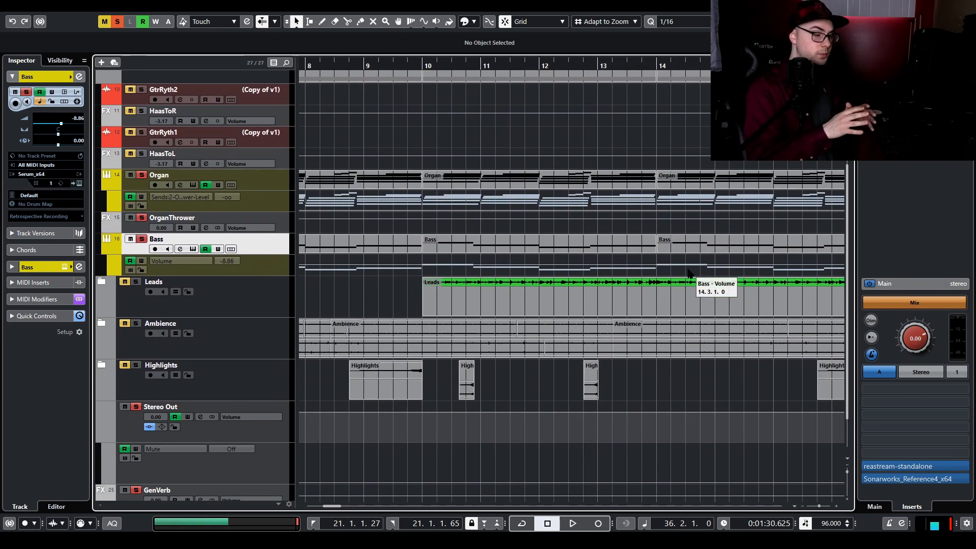
pyautogui.moveTo(500, 284); pyautogui.dragTo(828, 254)
pyautogui.moveTo(553, 269); pyautogui.dragTo(797, 266)
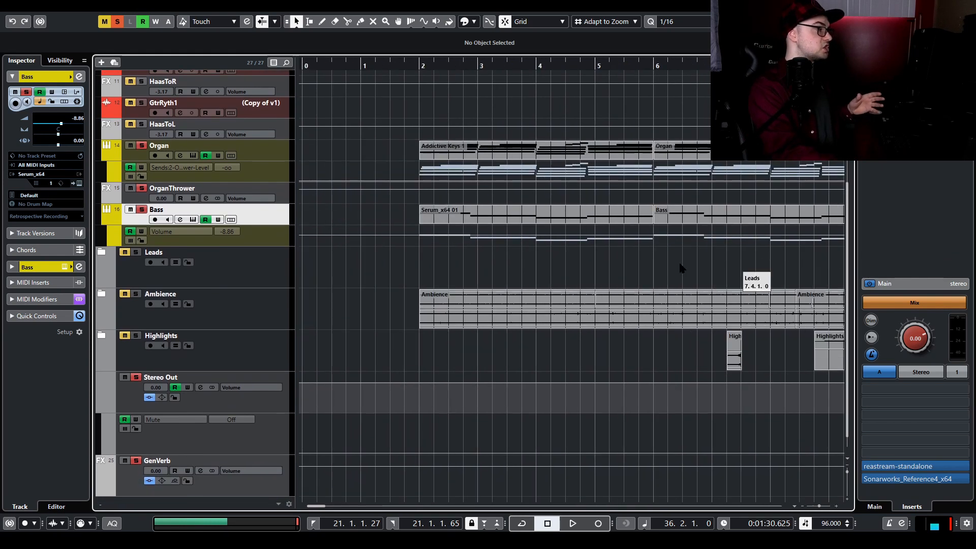
pyautogui.click(419, 64)
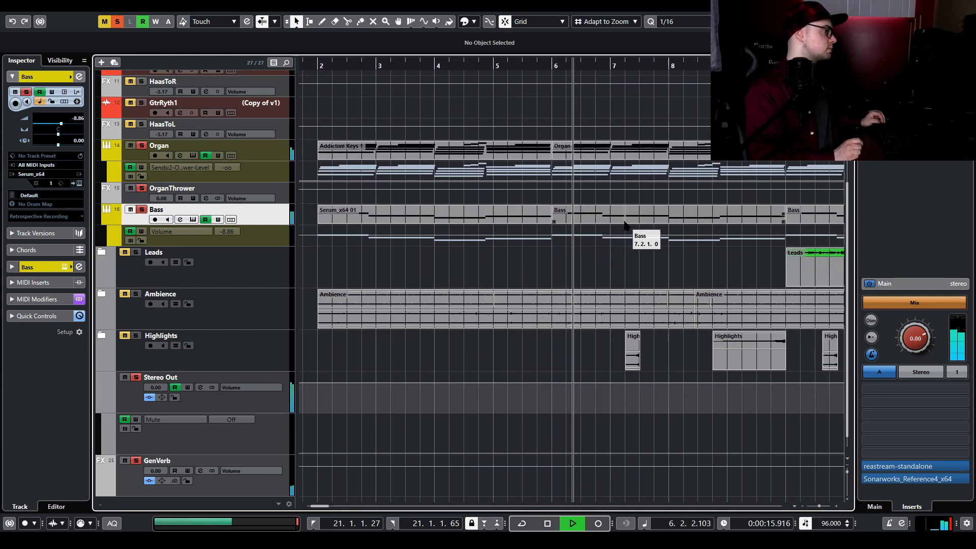
pyautogui.press('space')
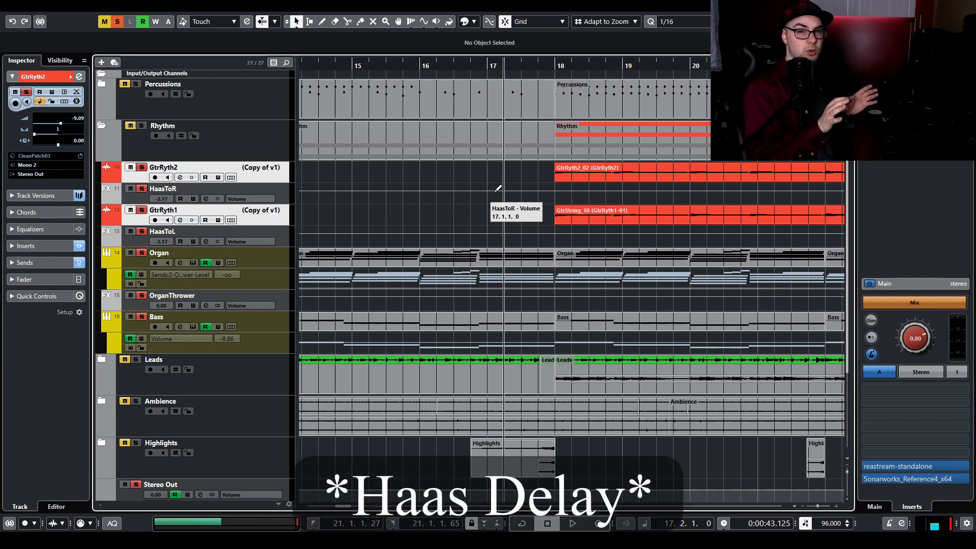
# - Audition the GtrRyth1 and GtrRyth2 guitars with their Haas channels, organ and bass from bar 17
pyautogui.press('space')
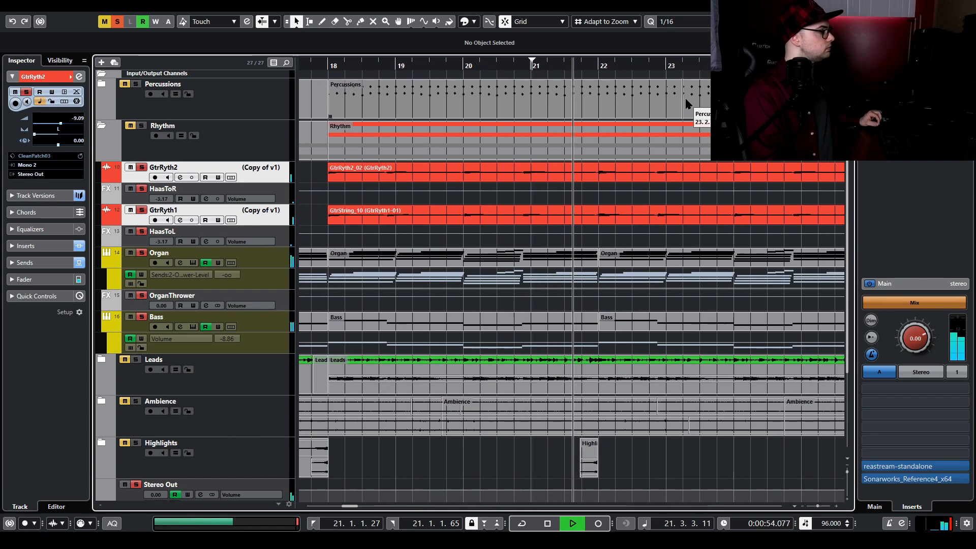
pyautogui.press('space')
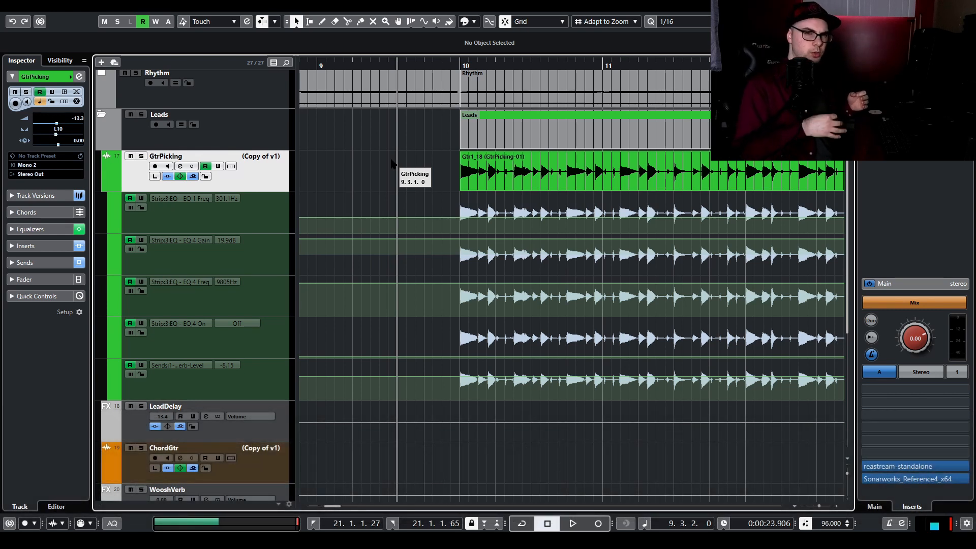
# - Solo the GtrPicking track and audition it from just before its first clip at bar 10
pyautogui.press('s')
pyautogui.press('space')
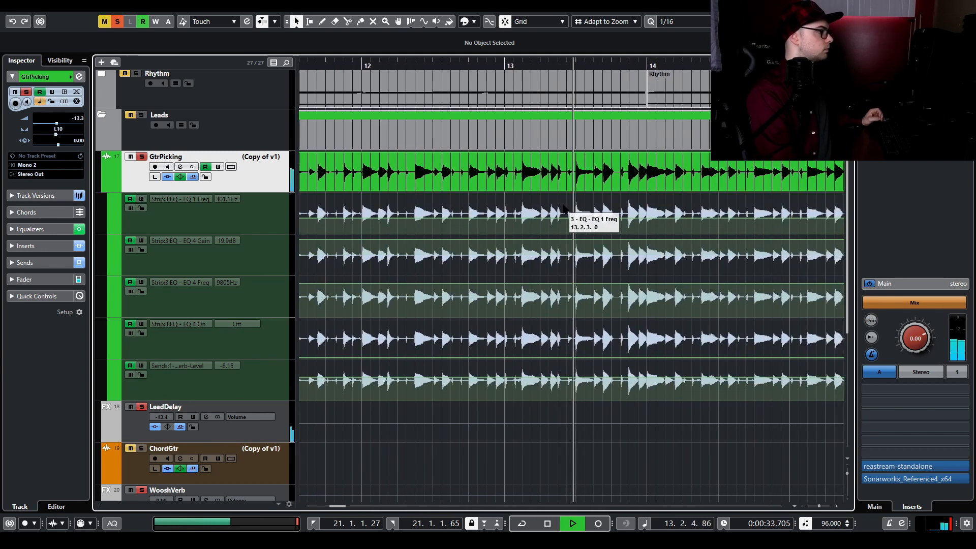
pyautogui.press('space')
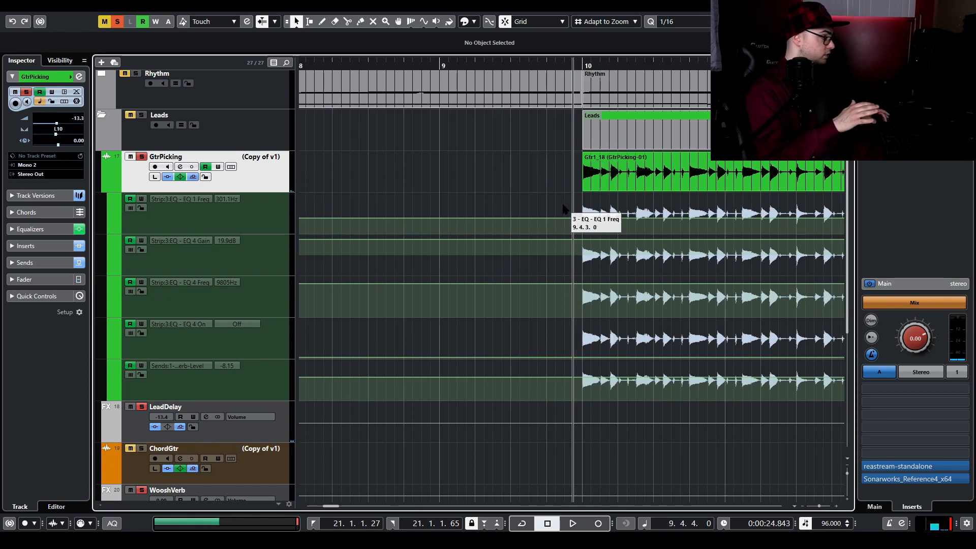
# - Examine how the GtrPicking clips and their automation run through the arrangement from bar 10 onward
pyautogui.press('g')
pyautogui.press('g')
pyautogui.press('g')
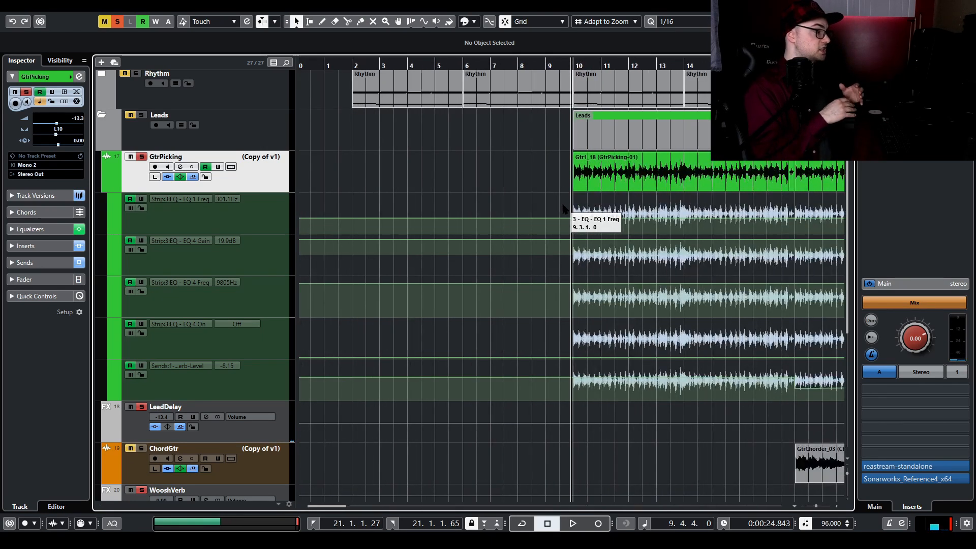
pyautogui.hscroll(10, 711, 277)
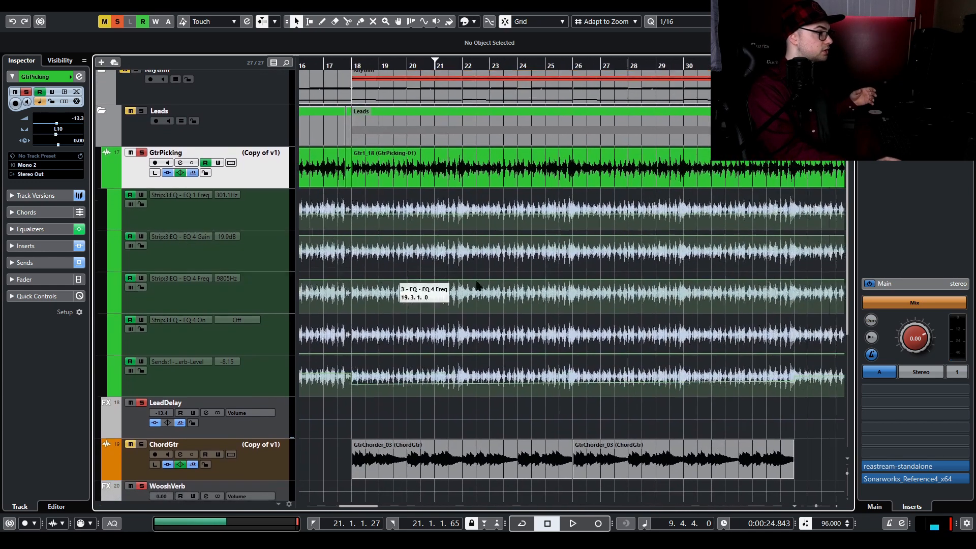
pyautogui.hscroll(-5, 738, 271)
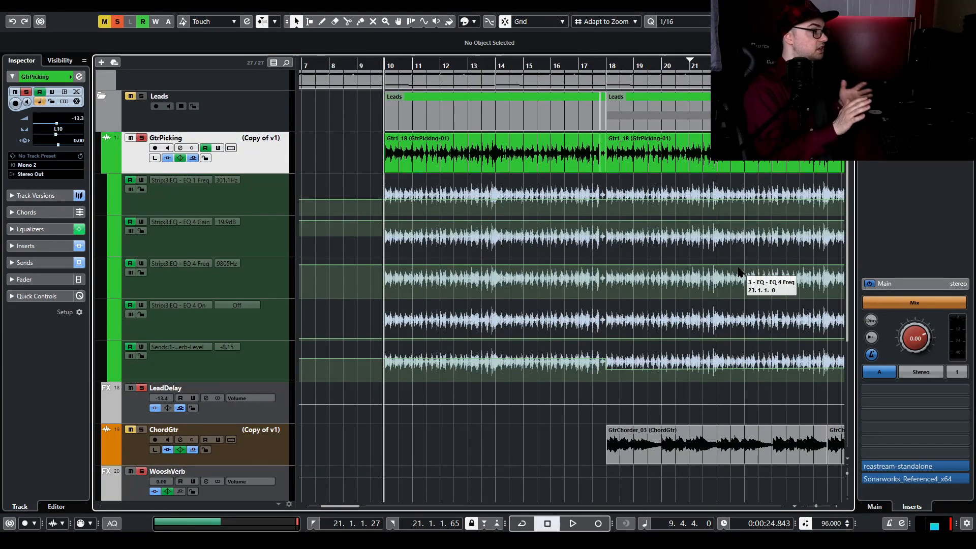
pyautogui.hscroll(12, 661, 278)
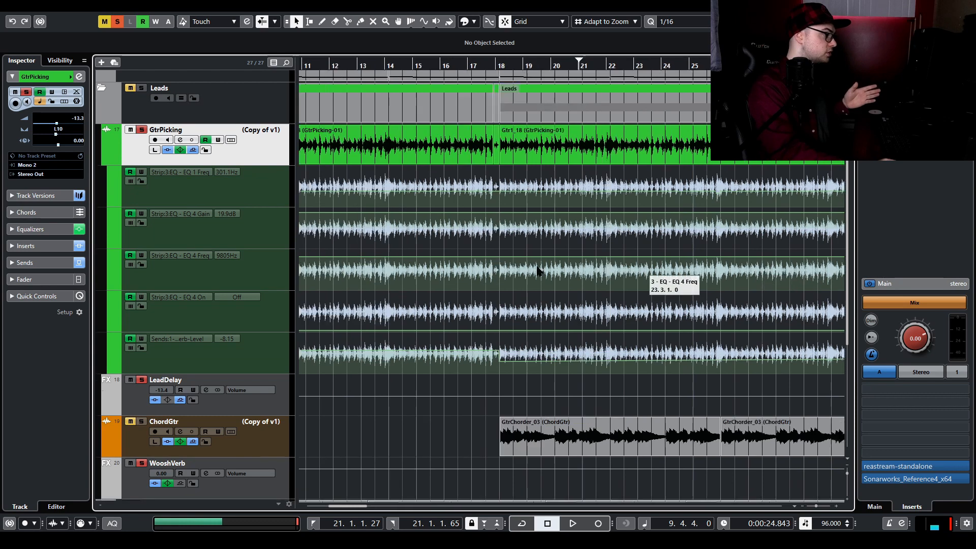
pyautogui.hscroll(3, 379, 293)
pyautogui.hscroll(3, 584, 296)
# - Audition the soloed GtrPicking from bar 44 through its EQ and send level automation at the end of the part
pyautogui.moveTo(522, 63); pyautogui.dragTo(510, 101)
pyautogui.scroll(-1, 724, 181)
pyautogui.click(410, 64)
pyautogui.press('space')
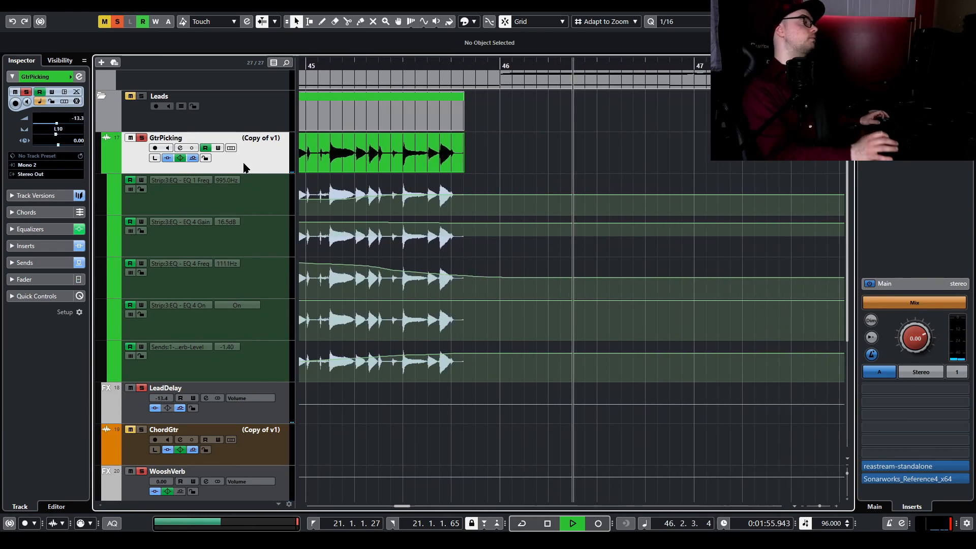
pyautogui.press('space')
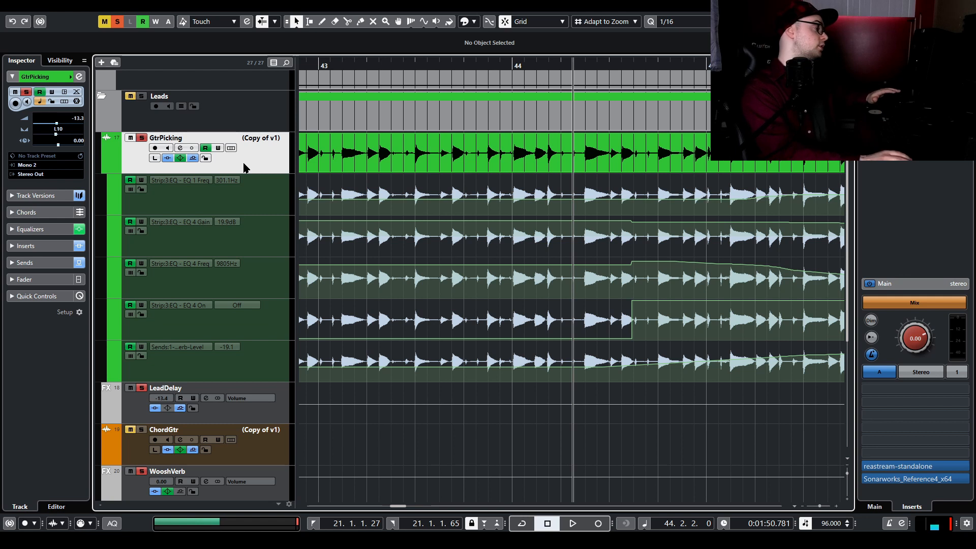
# - Solo the ChordGtr track and place the playback cursor at bar 17, ahead of its first clip
pyautogui.press('g')
pyautogui.press('g')
pyautogui.press('g')
pyautogui.press('g')
pyautogui.press('g')
pyautogui.click(264, 438)
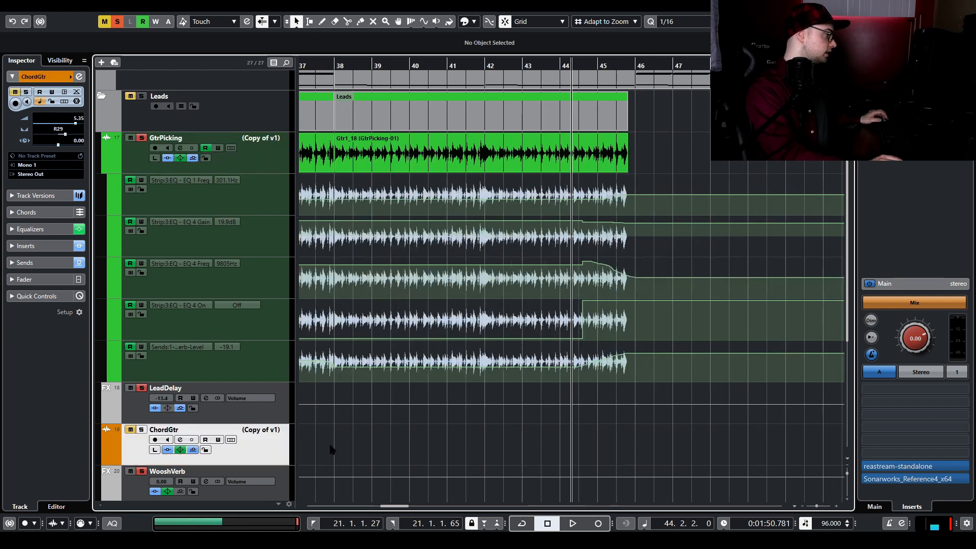
pyautogui.moveTo(331, 471); pyautogui.dragTo(646, 332)
pyautogui.moveTo(326, 276); pyautogui.dragTo(702, 300)
pyautogui.moveTo(315, 229); pyautogui.dragTo(444, 214)
pyautogui.click(494, 67)
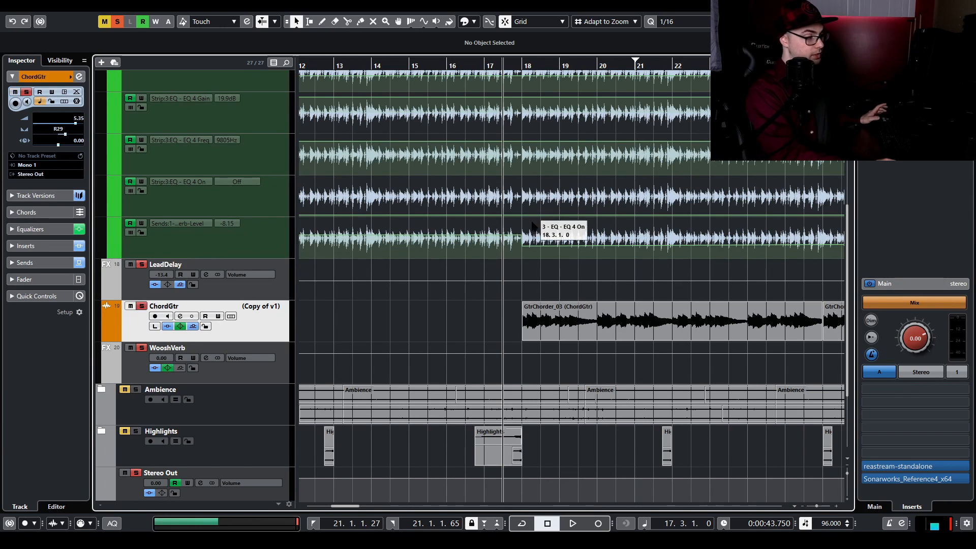
# - Move the playback cursor to 16.3 and audition the soloed ChordGtr through its first clip
pyautogui.moveTo(498, 260); pyautogui.dragTo(533, 253)
pyautogui.click(507, 66)
pyautogui.moveTo(527, 147); pyautogui.dragTo(452, 267)
pyautogui.moveTo(474, 309); pyautogui.dragTo(478, 214)
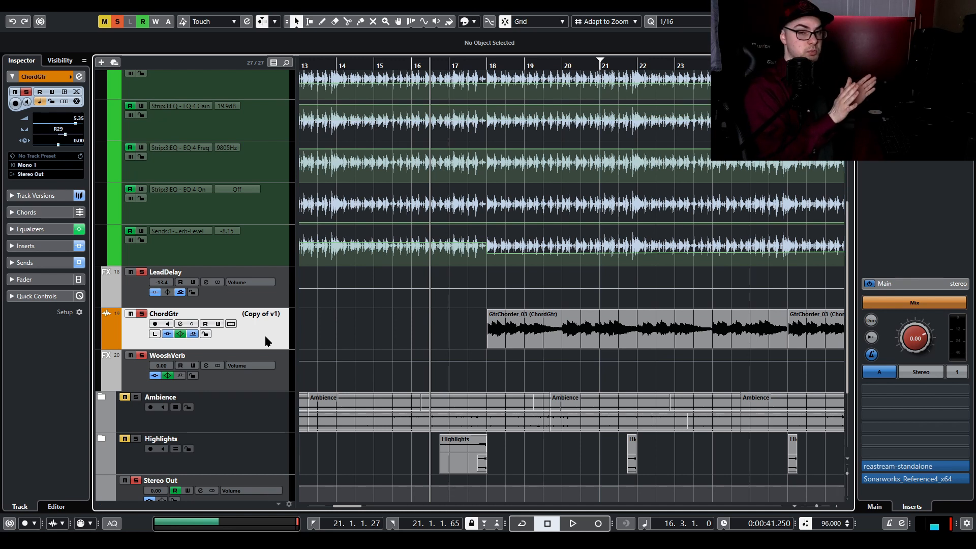
pyautogui.press('space')
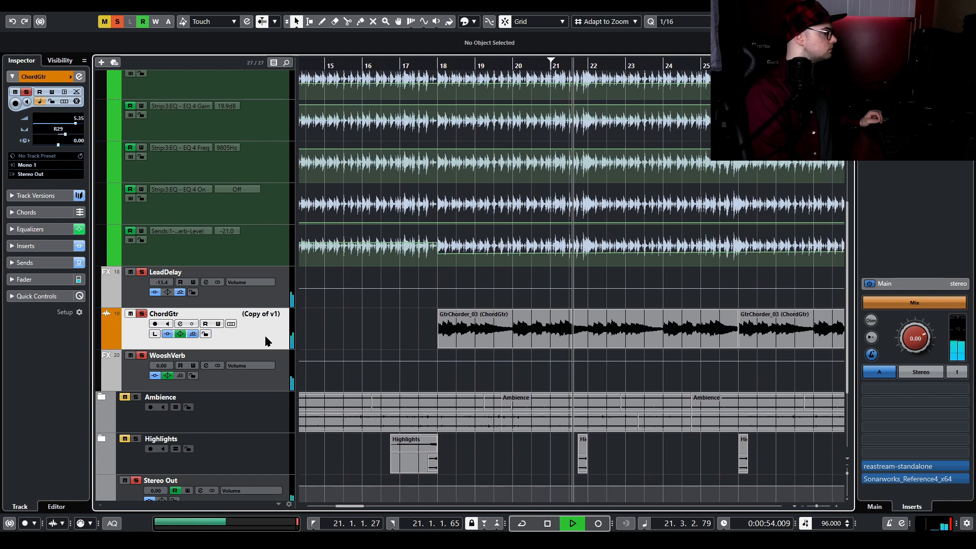
pyautogui.press('space')
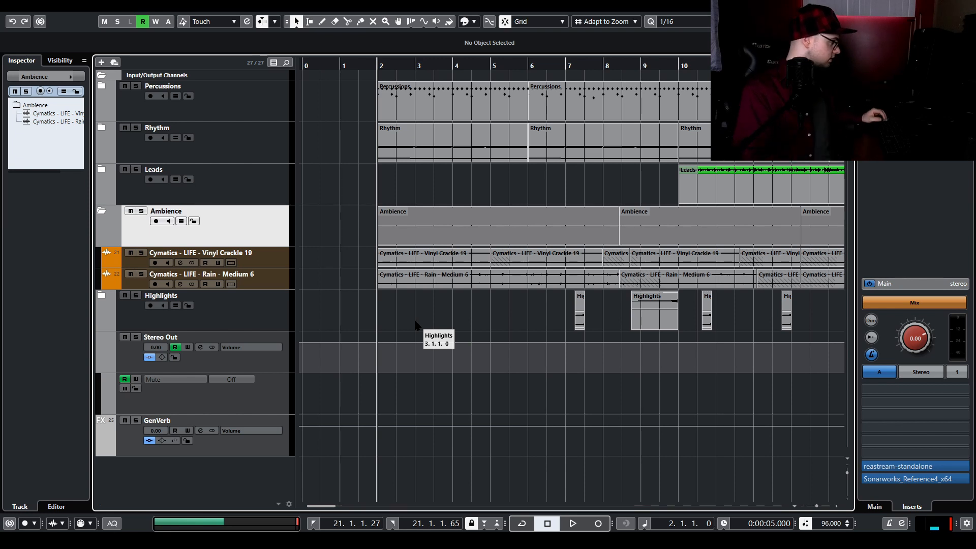
# - Solo the Ambience folder, audition its vinyl crackle and rain from bar 2, and unsolo it
pyautogui.press('s')
pyautogui.press('space')
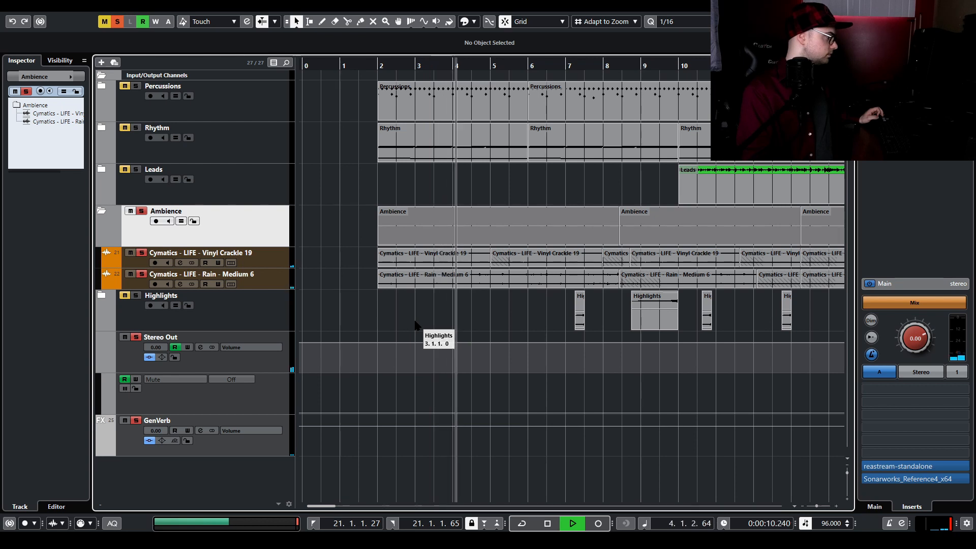
pyautogui.press('space')
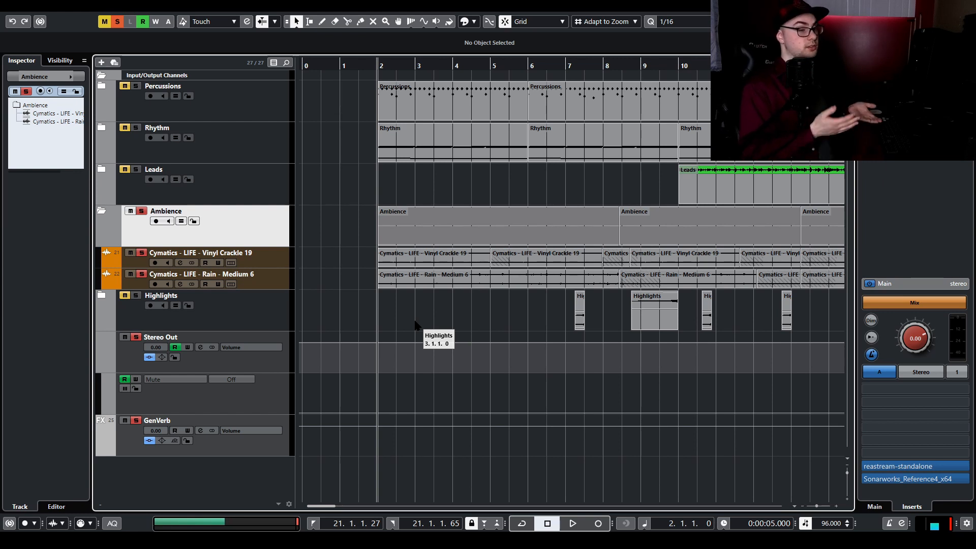
pyautogui.press('s')
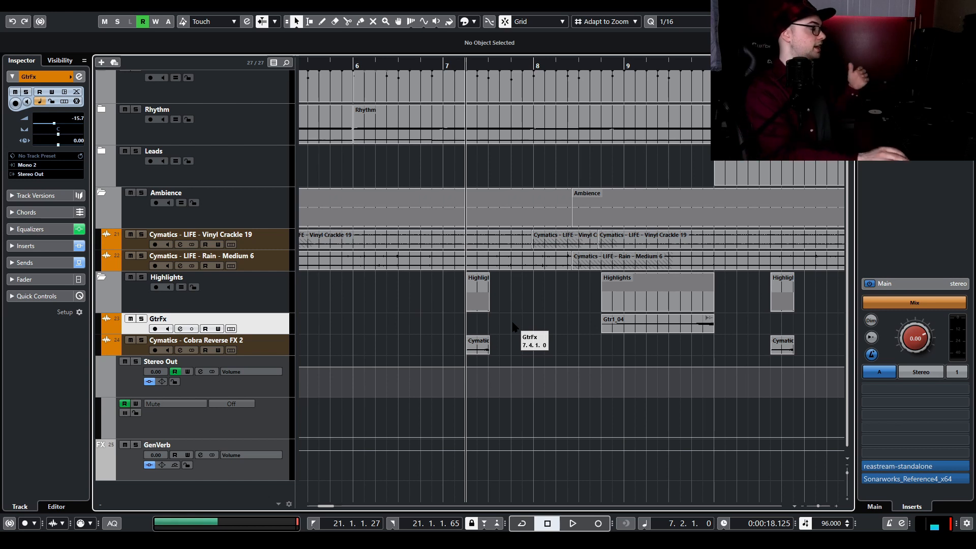
# - Solo the GtrFx track and audition its first clip from 8.4 into bar 10
pyautogui.press('s')
pyautogui.click(600, 64)
pyautogui.press('space')
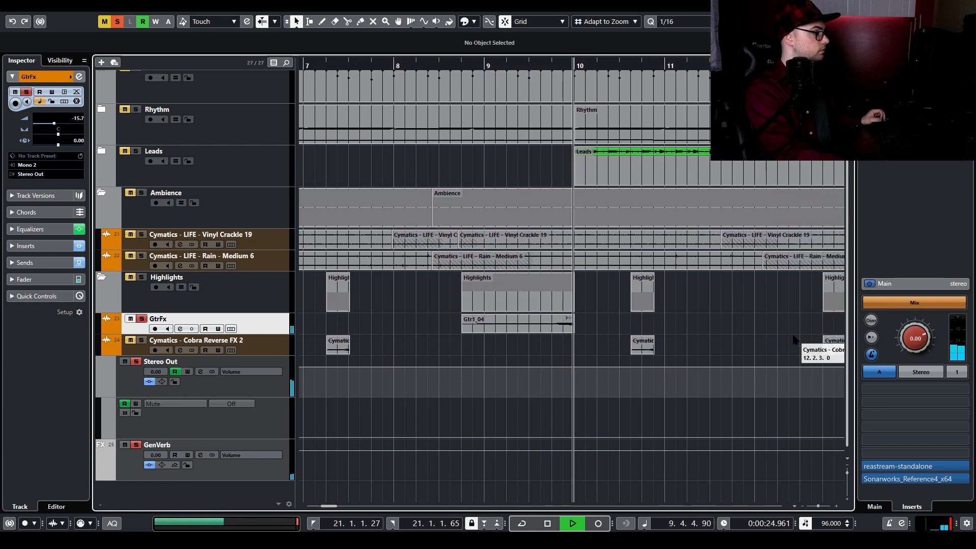
pyautogui.press('space')
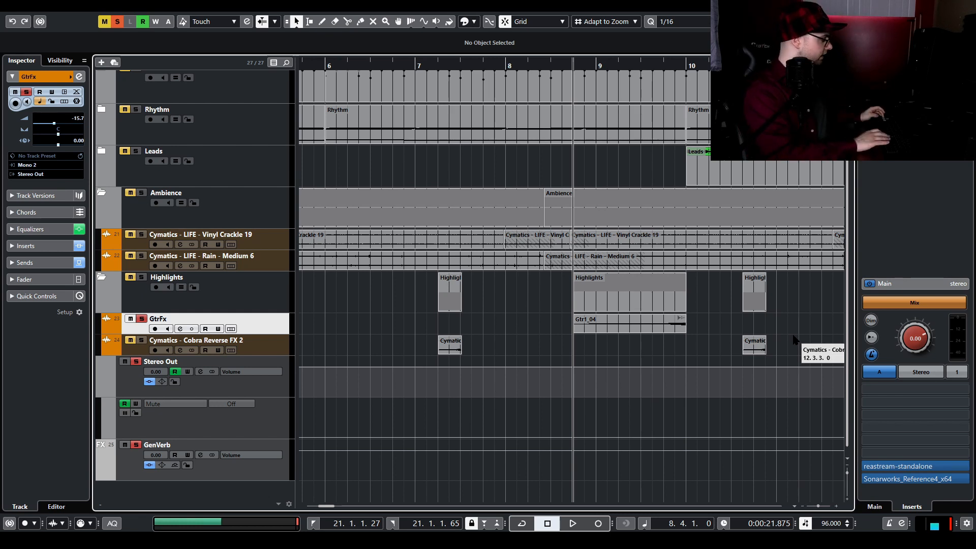
# - Add the Cymatics - Cobra Reverse FX 2 track to the solo and audition its first clip from 7.1.3
pyautogui.click(794, 339)
pyautogui.click(428, 60)
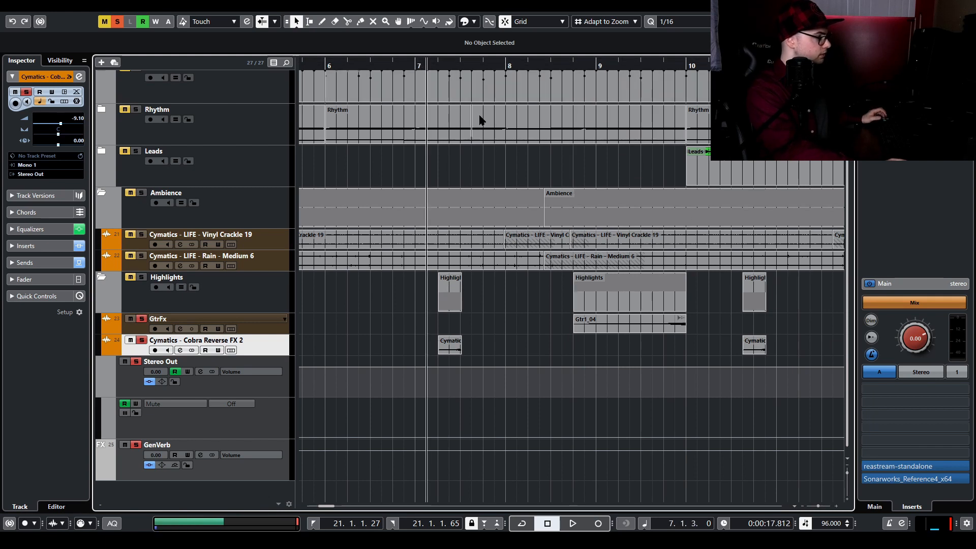
pyautogui.press('space')
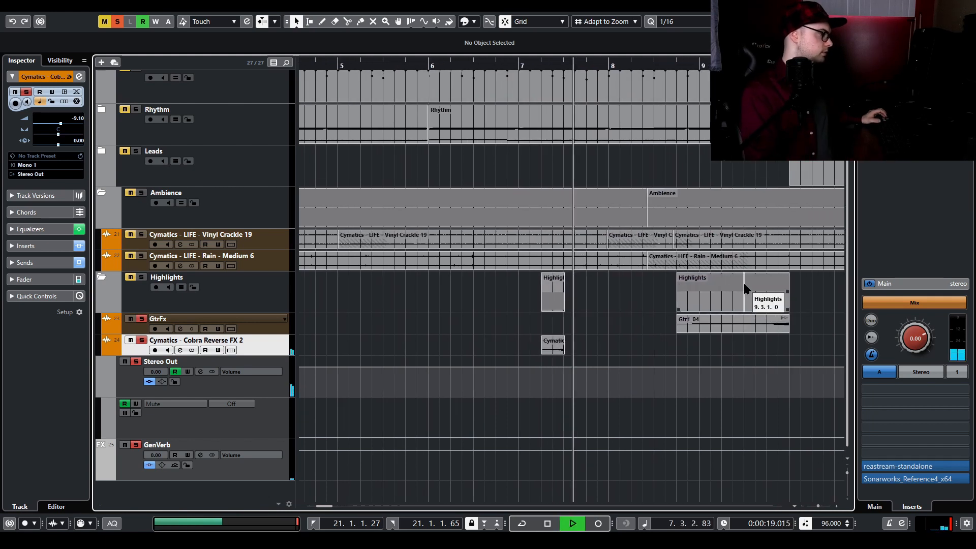
pyautogui.press('space')
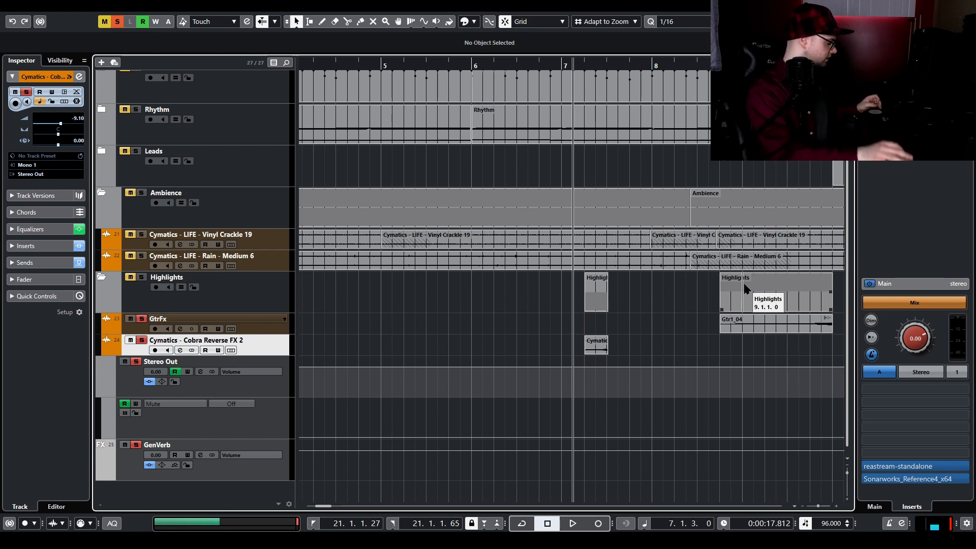
# - Examine where the GtrFx and Cobra Reverse FX 2 clips sit across the arrangement up to bar 39
pyautogui.hscroll(3, 603, 364)
pyautogui.scroll(-3, 603, 364)
pyautogui.hscroll(3, 530, 363)
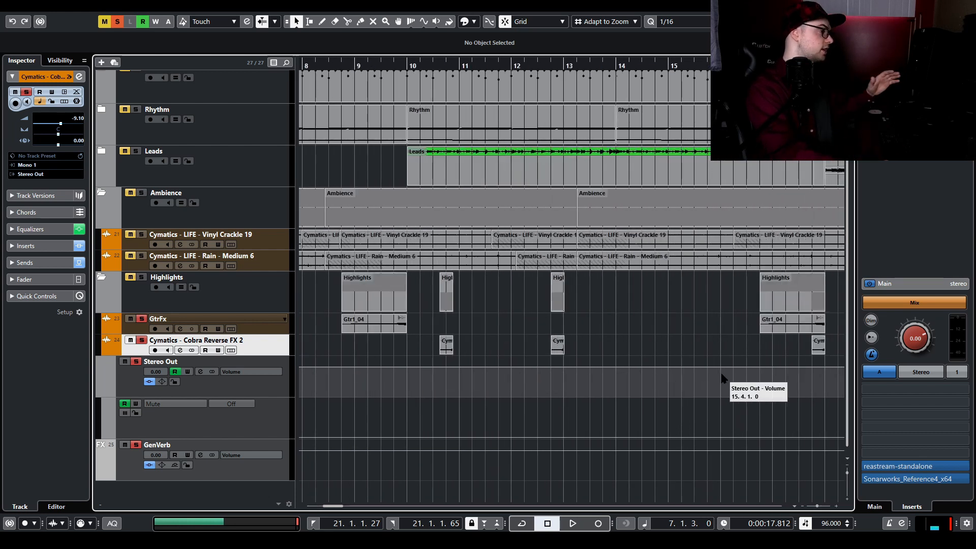
pyautogui.hscroll(6, 661, 364)
pyautogui.hscroll(5, 431, 369)
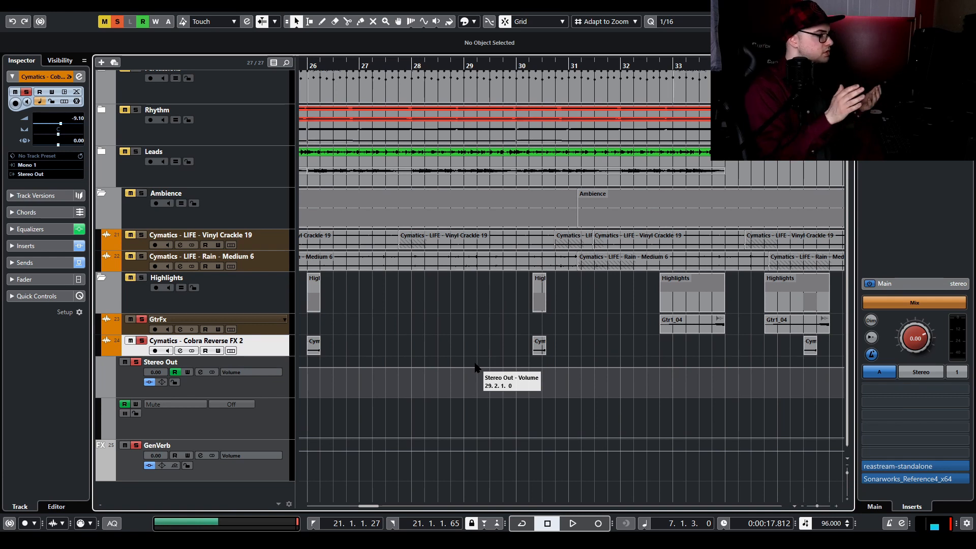
pyautogui.hscroll(2, 554, 351)
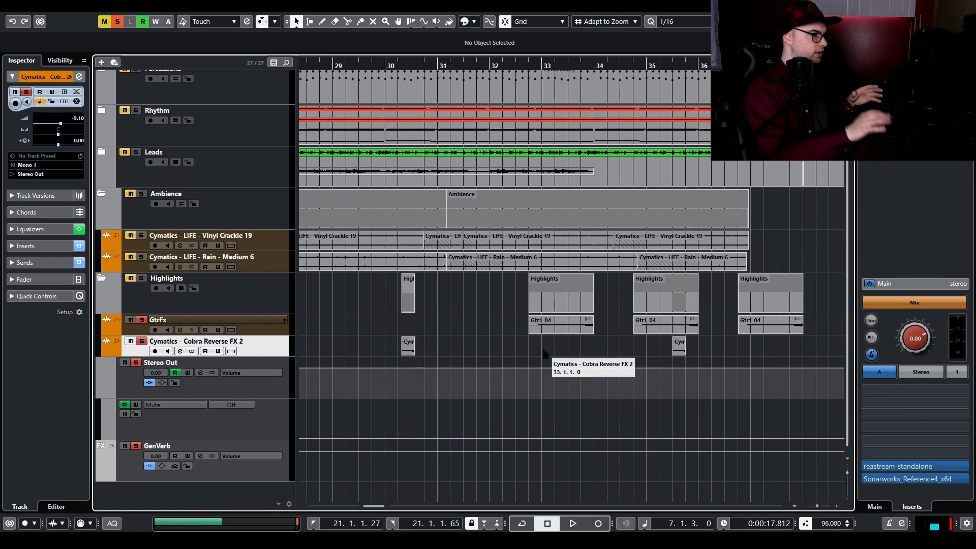
pyautogui.hscroll(2, 558, 347)
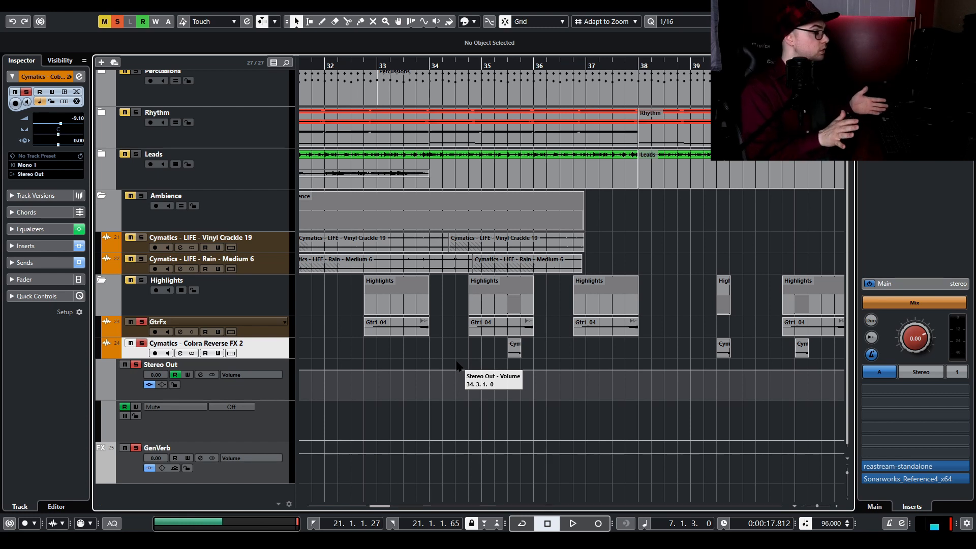
# - Clear all solos and play the full track from bar 2 with a closer view of the timeline
pyautogui.click(118, 22)
pyautogui.moveTo(430, 284); pyautogui.dragTo(540, 284)
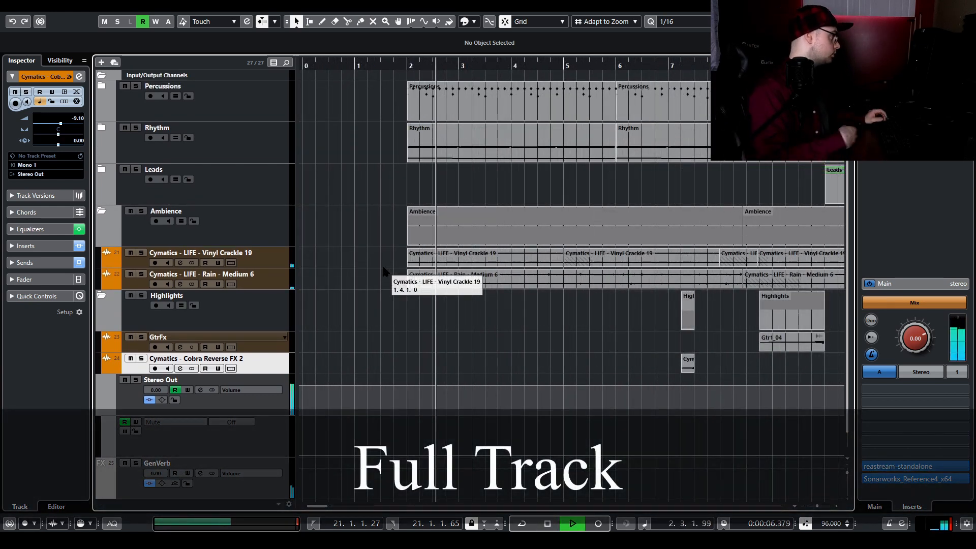
pyautogui.press('h')
pyautogui.press('h')
pyautogui.press('h')
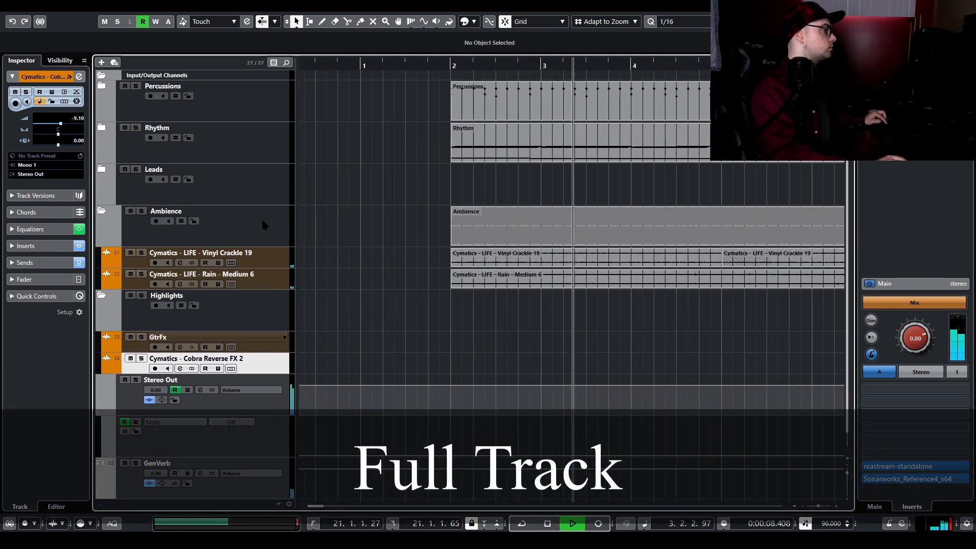
# - Collapse the Ambience and Highlights folders and expand the Rhythm folder during playback
pyautogui.click(101, 210)
pyautogui.click(101, 253)
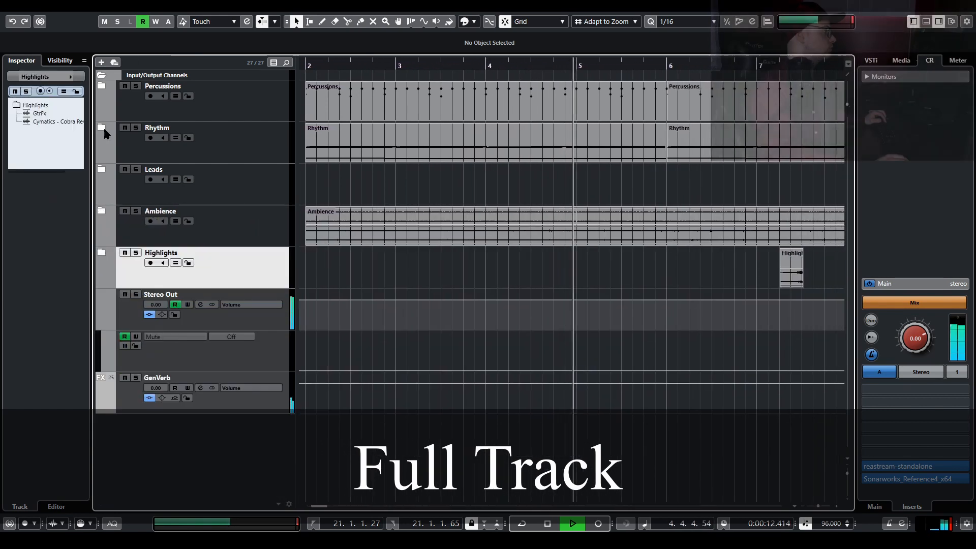
pyautogui.click(101, 127)
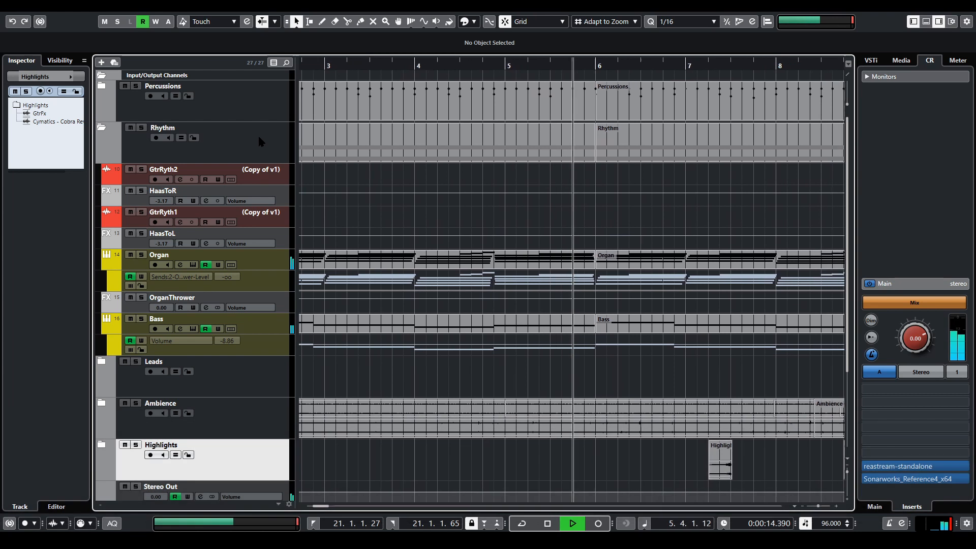